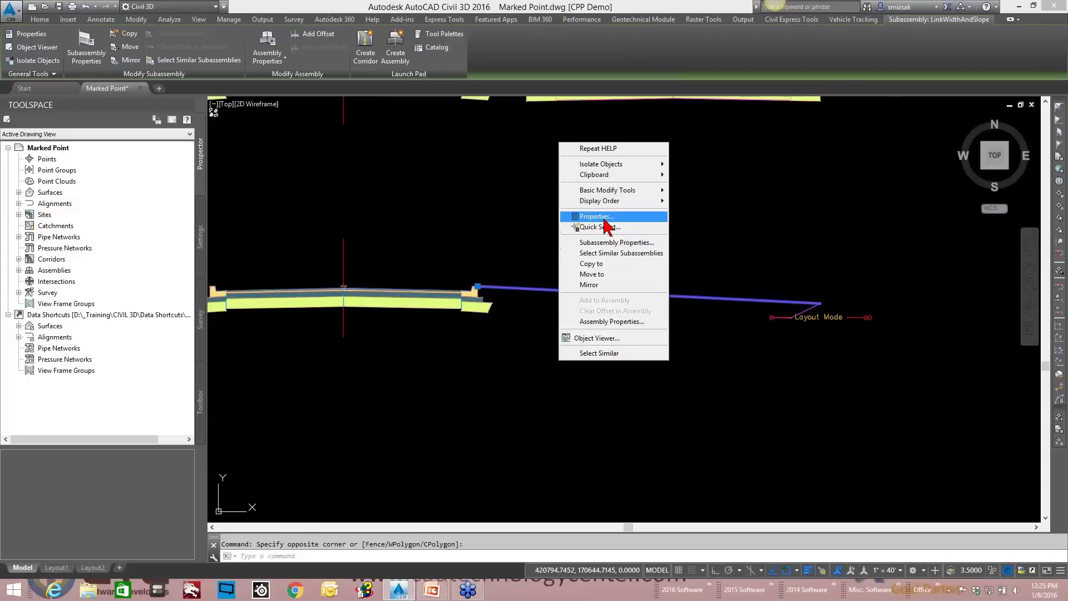
- Review the width and slope parameters of the long link extending from the ditch assembly's right curb
left_click(598, 216)
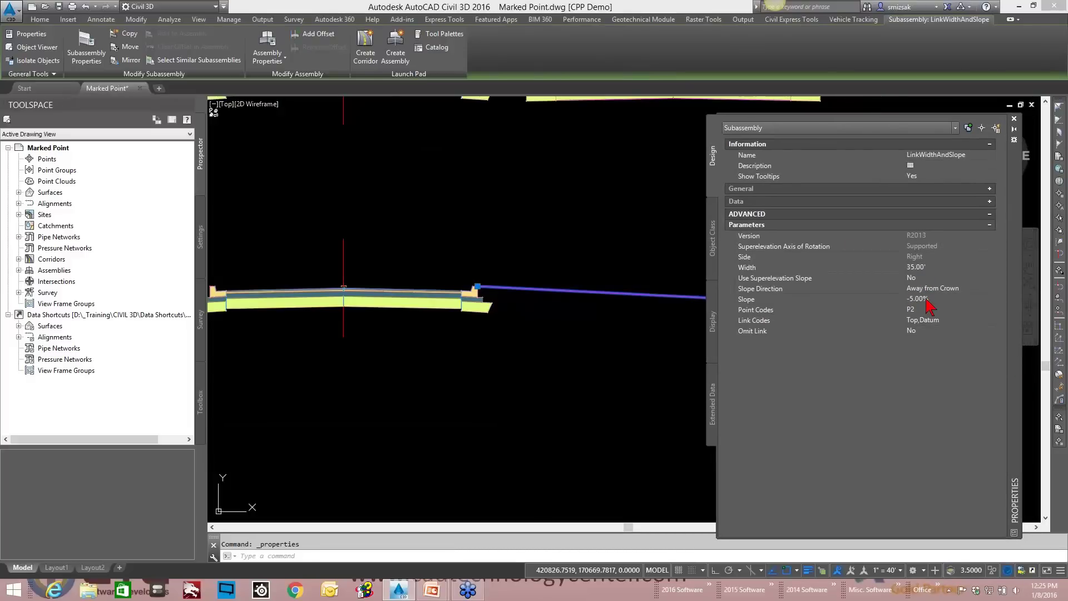
left_click(1013, 120)
- Review the parameters of only the short, steep link folding back from the outer end of the ditch assembly's long link
scroll(805, 312, "up", 5)
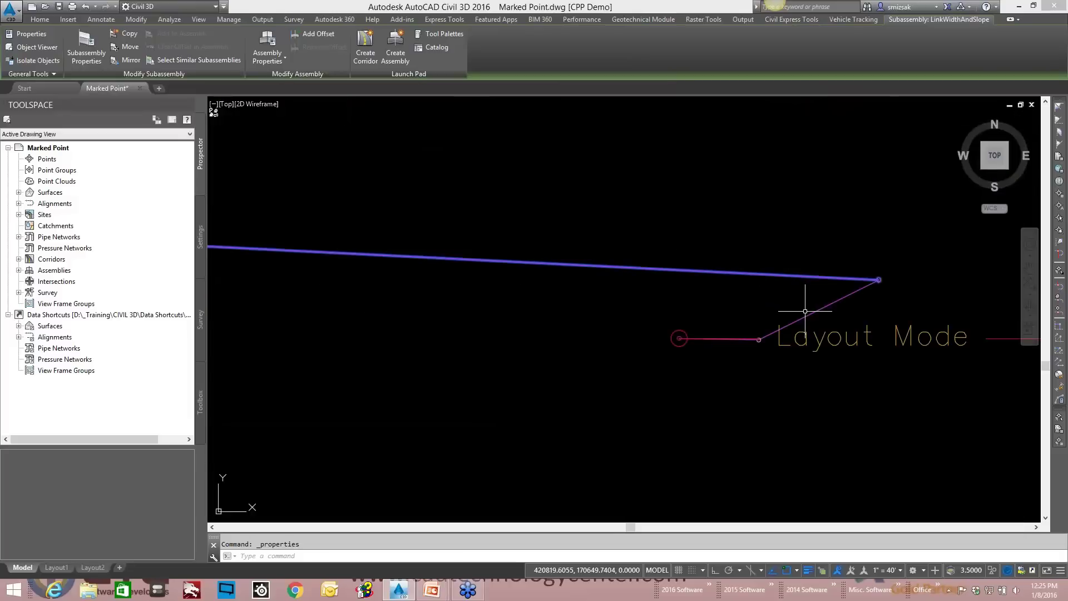
left_click(813, 312)
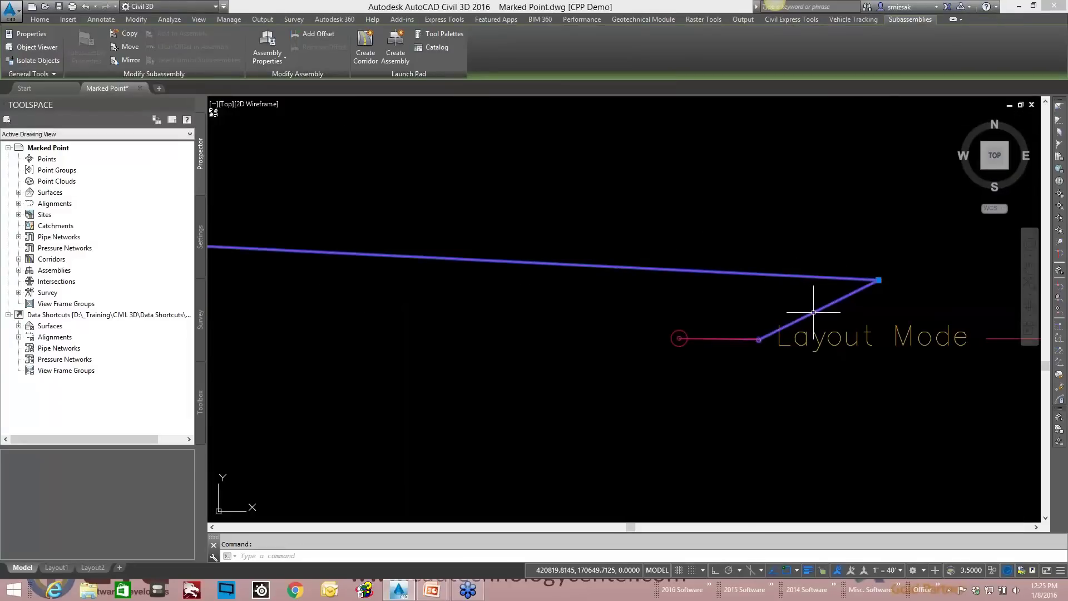
right_click(813, 312)
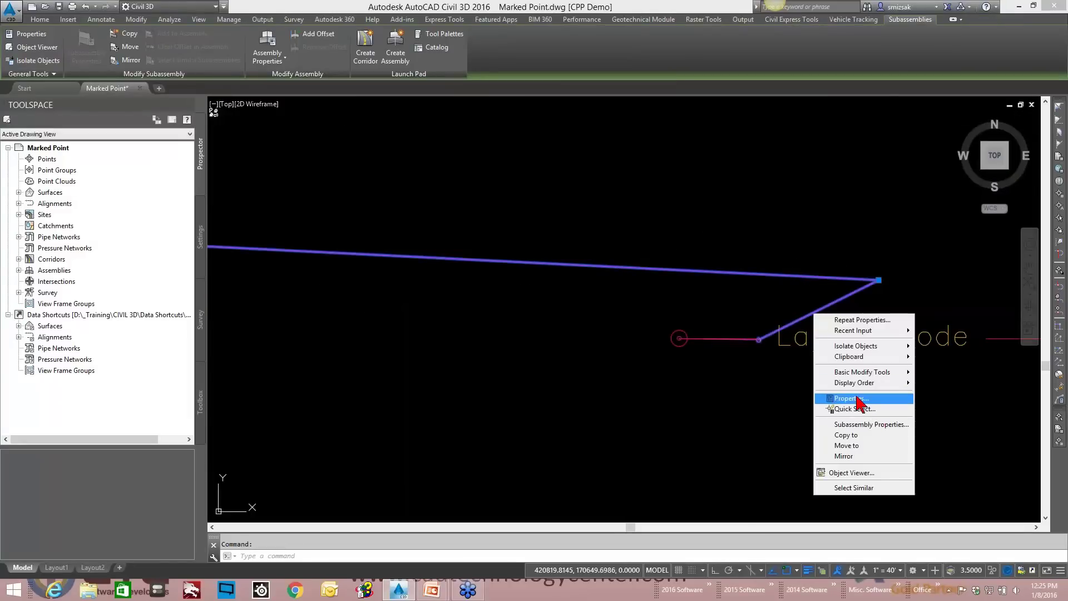
left_click(860, 406)
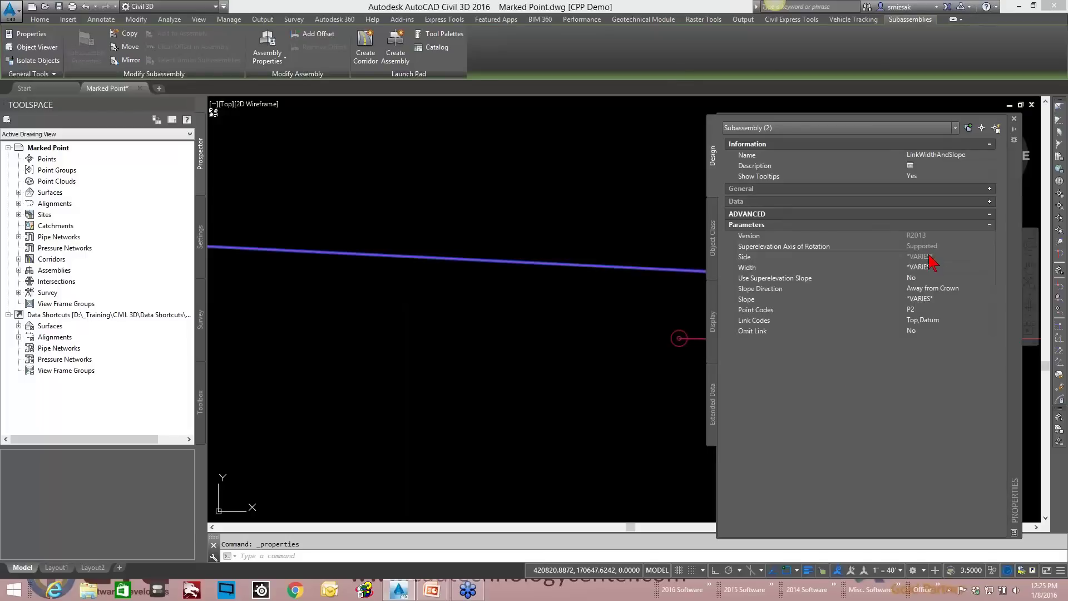
key("Escape")
middle_click_drag(660, 367, 339, 360)
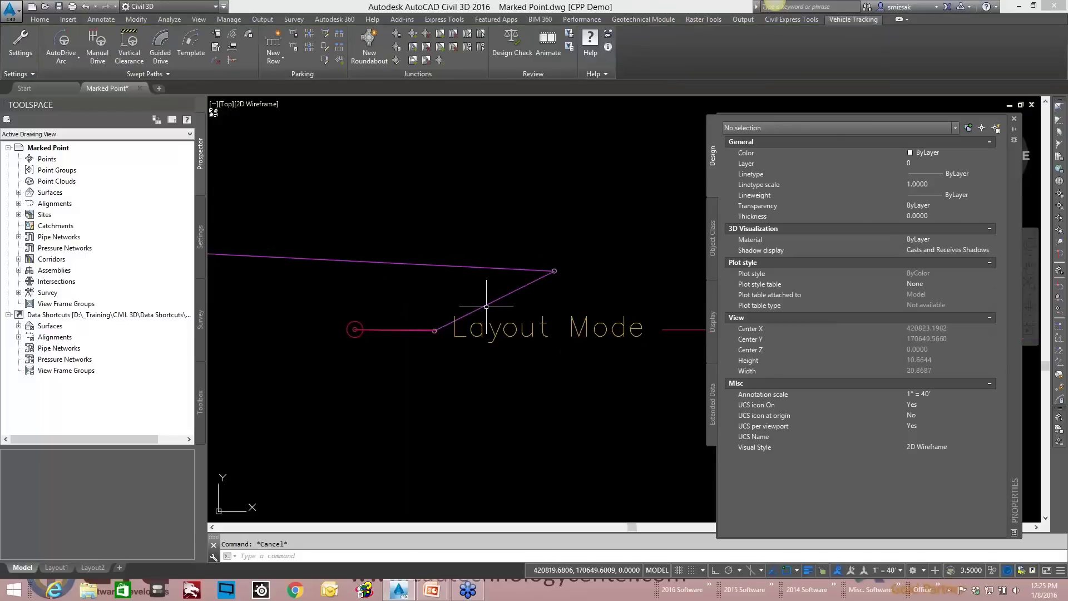
left_click(486, 306)
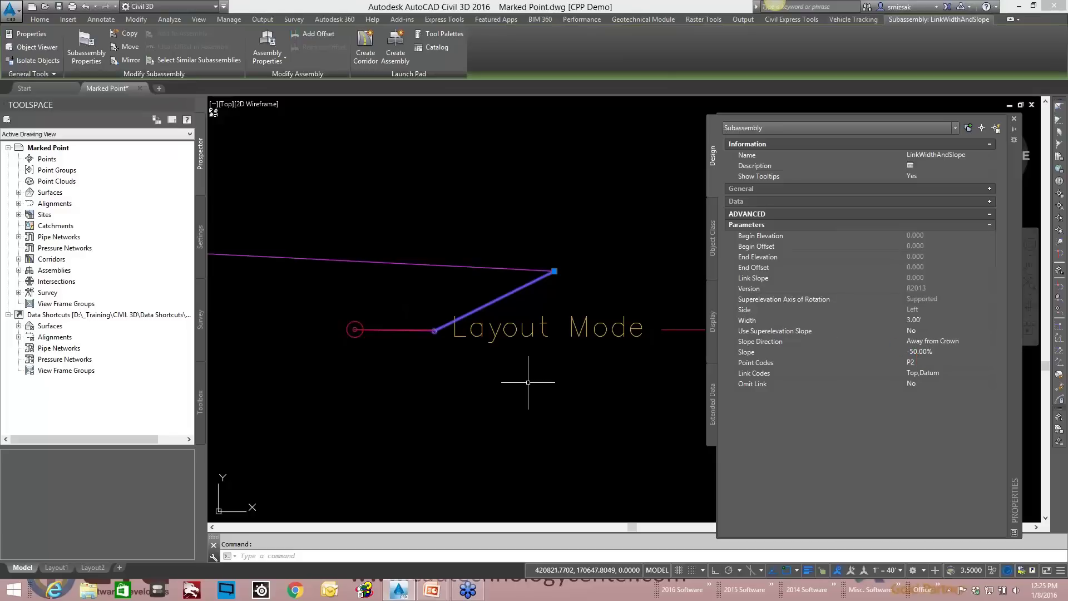
- Review the parameters of the short, nearly flat link forming the bottom of the ditch
scroll(395, 323, "up", 4)
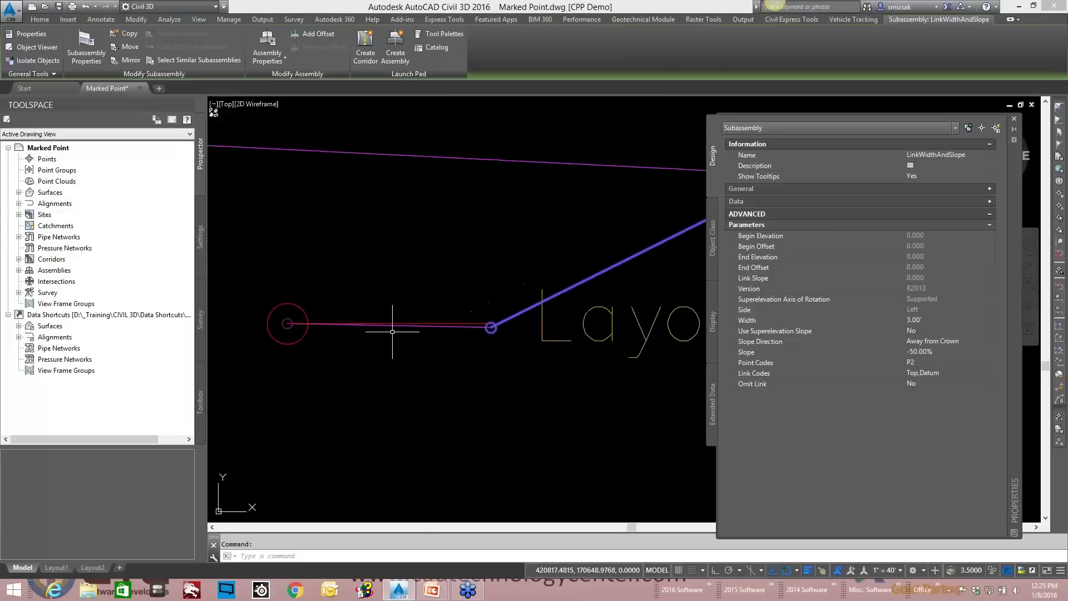
scroll(411, 342, "up", 3)
key("Escape")
left_click(472, 316)
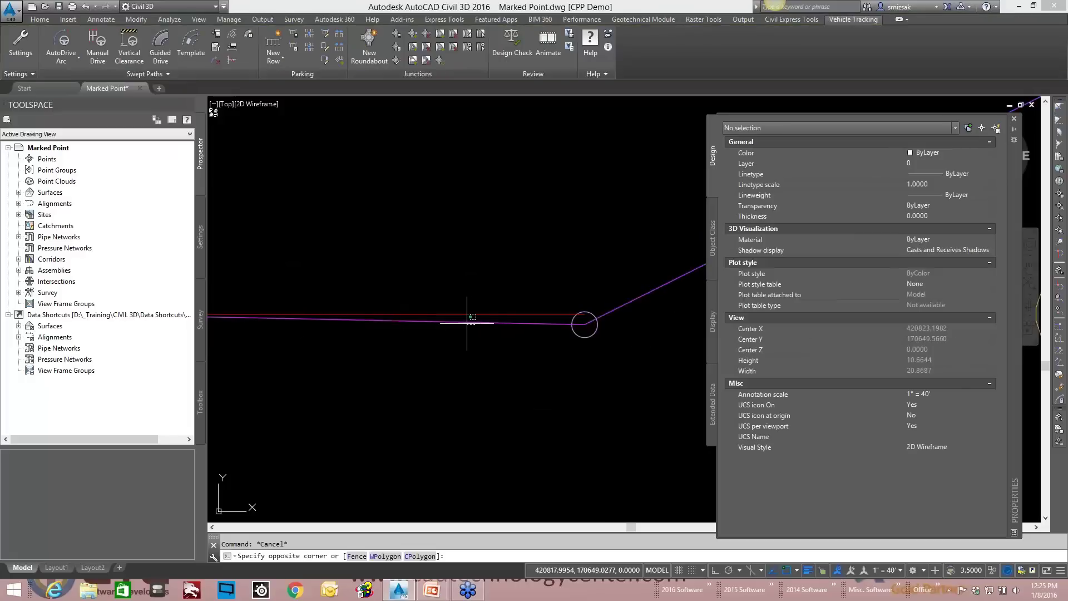
left_click(462, 322)
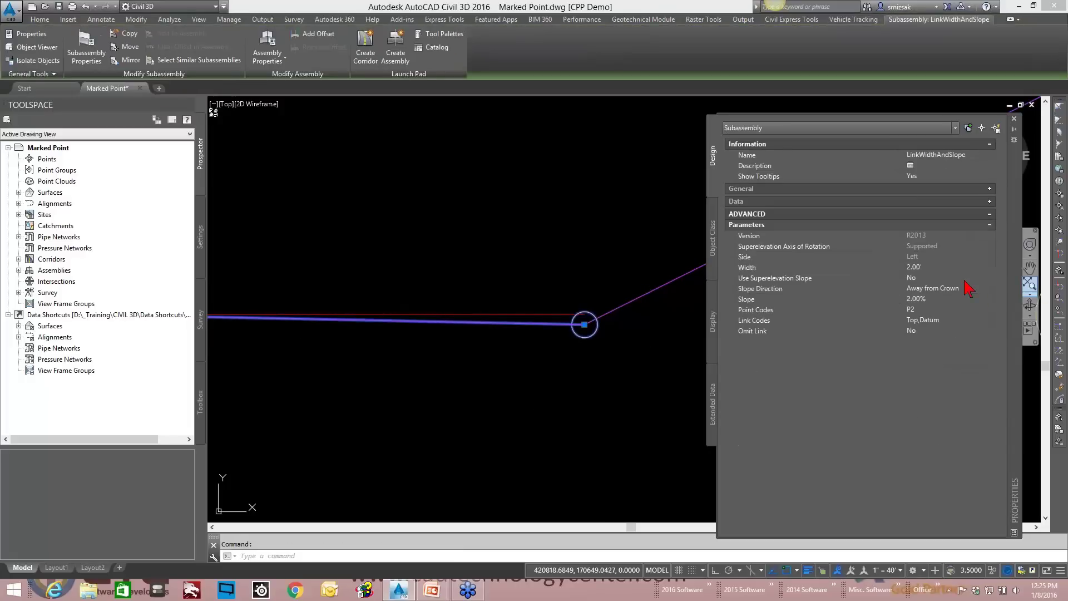
scroll(441, 370, "down", 3)
key("Escape")
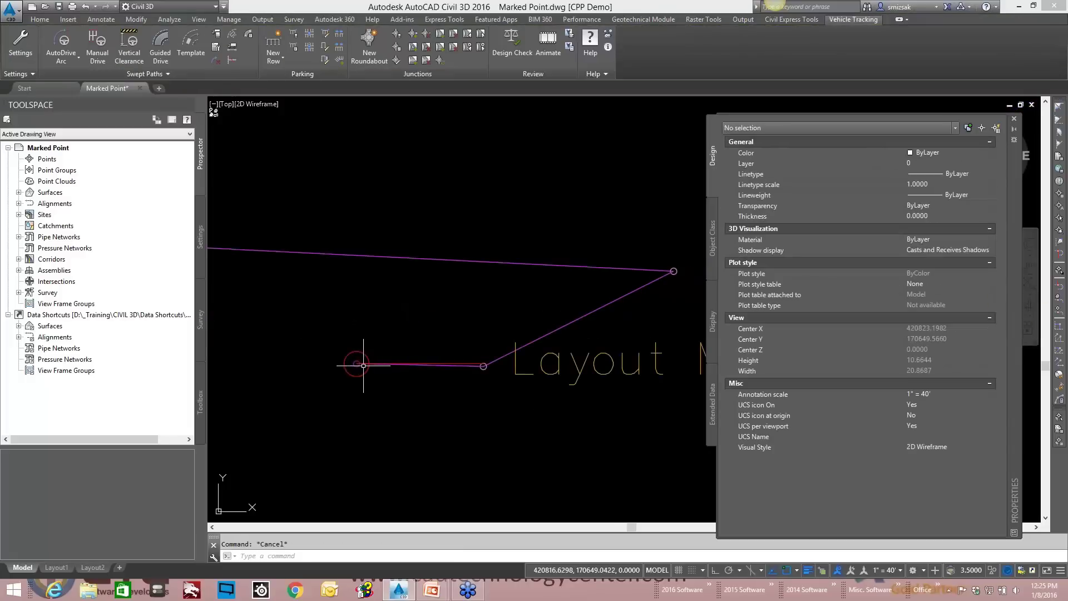
- Check the point name and codes of the MarkPoint subassembly at the back of the ditch assembly's right curb
scroll(355, 365, "up", 2)
scroll(355, 366, "down", 6)
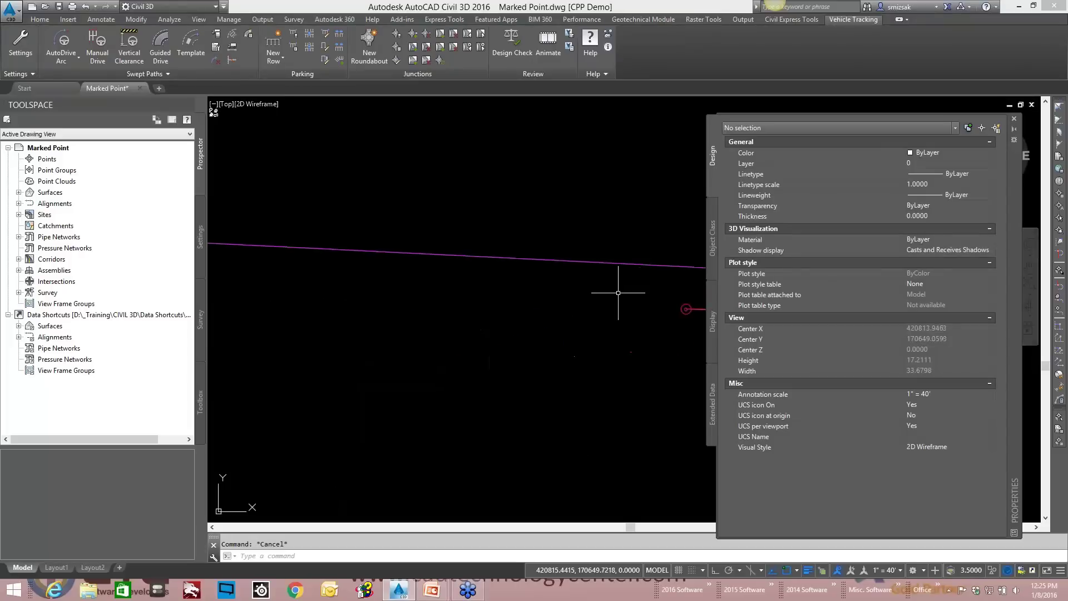
scroll(550, 223, "up", 10)
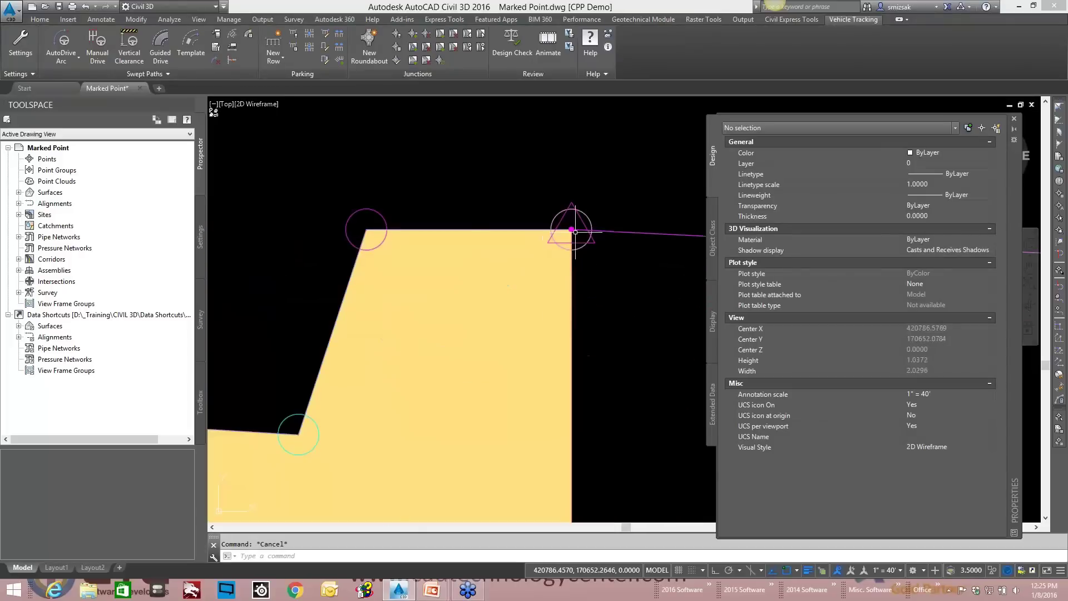
left_click(602, 192)
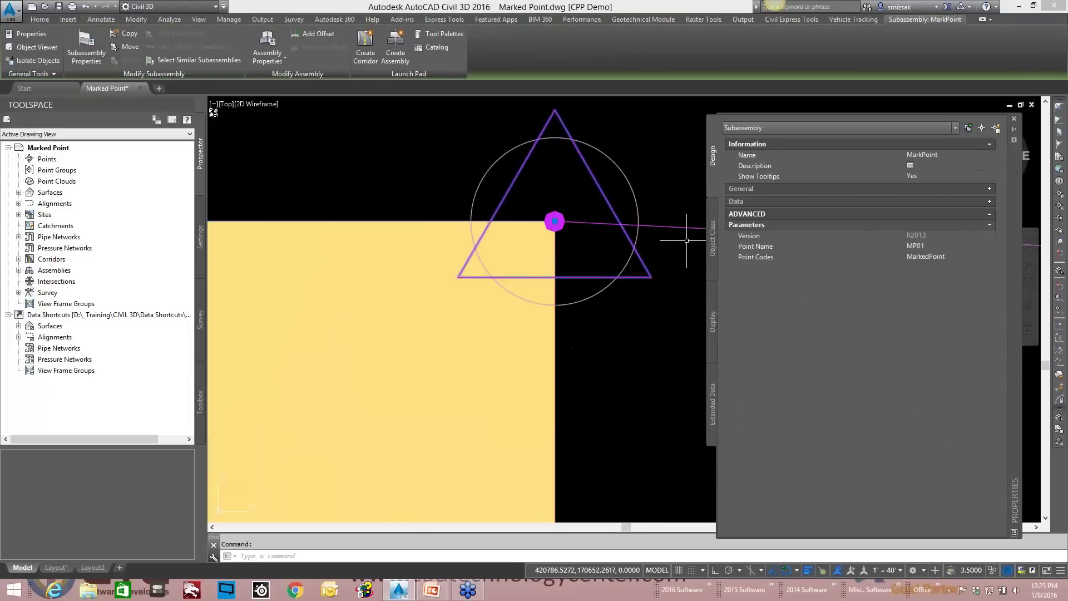
- Check which marked point the LinkToMarkedPoint subassembly at the ditch bottom's inner end refers to
scroll(551, 251, "down", 5)
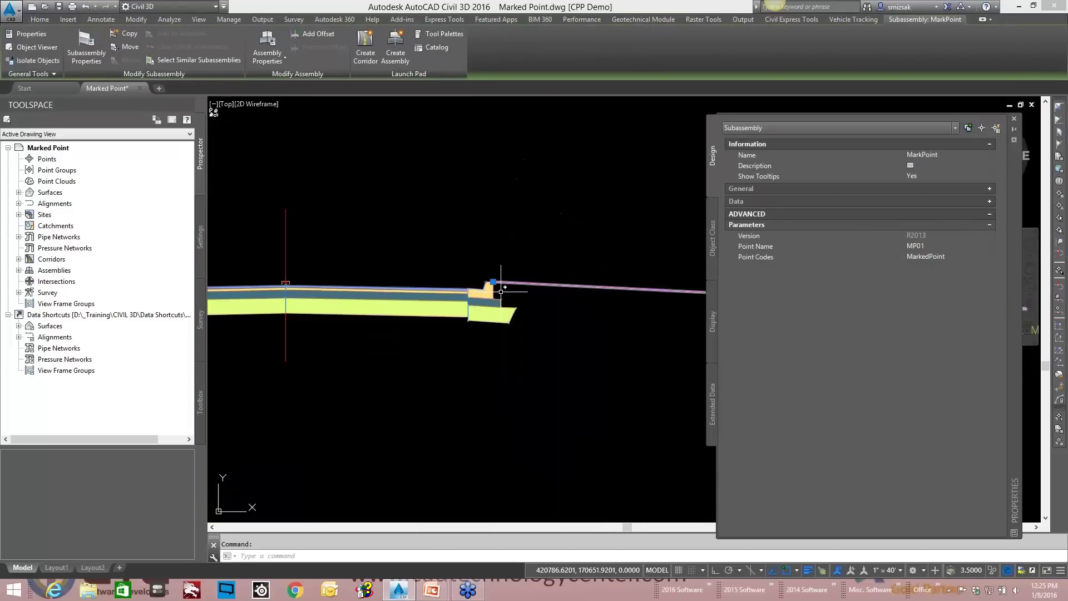
scroll(589, 265, "up", 8)
key("Escape")
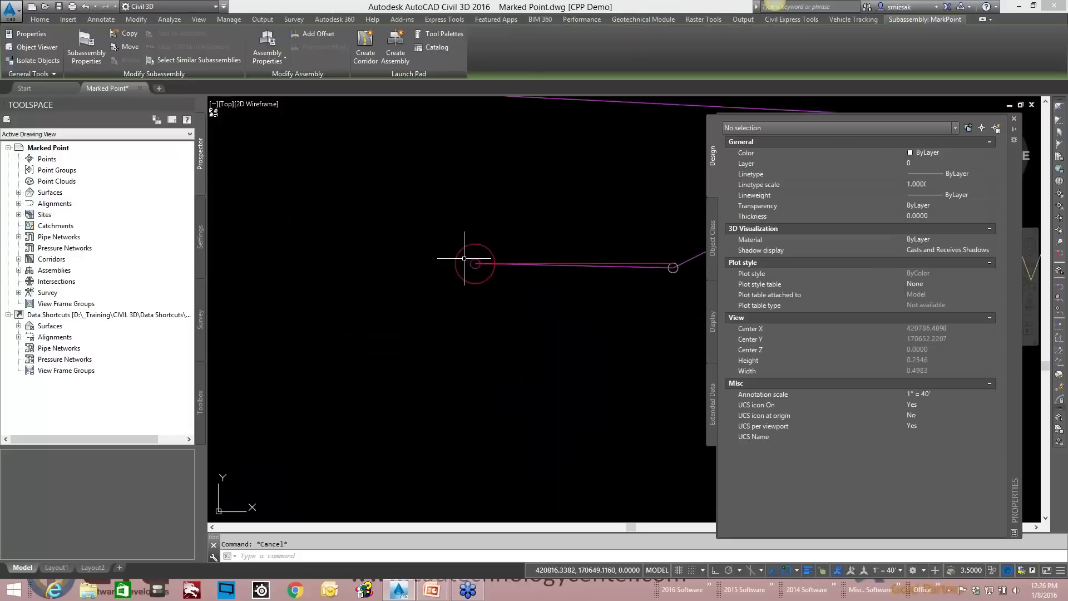
left_click(474, 245)
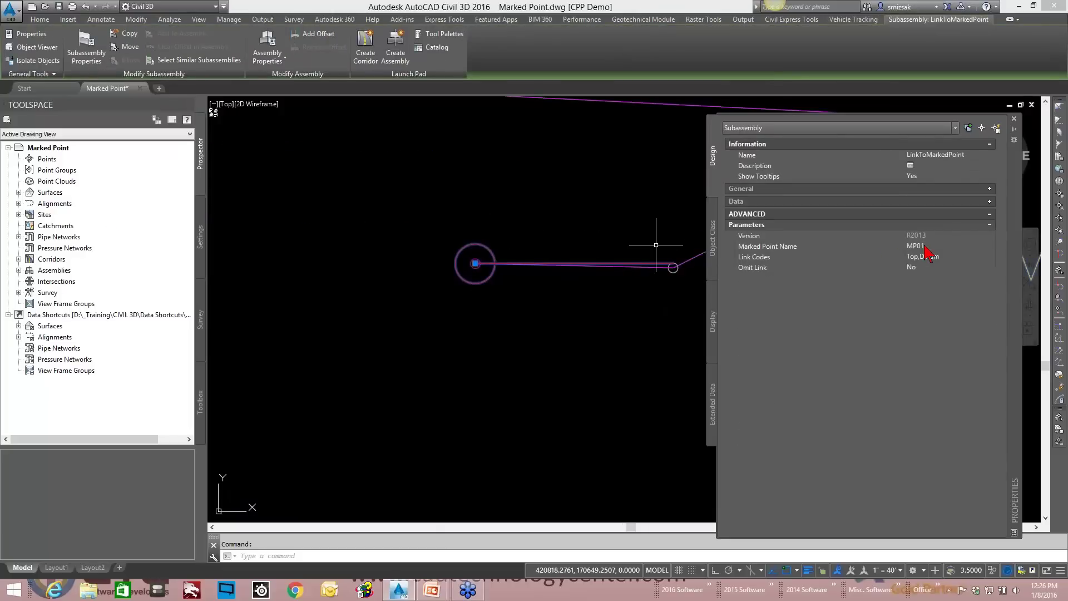
scroll(501, 275, "down", 8)
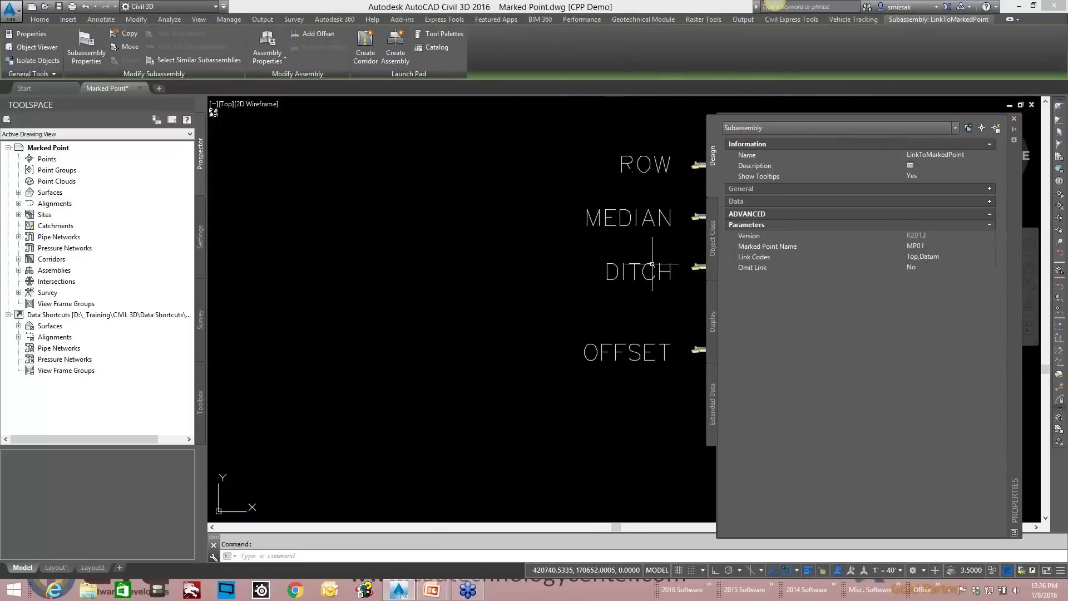
scroll(501, 274, "up", 4)
key("Escape")
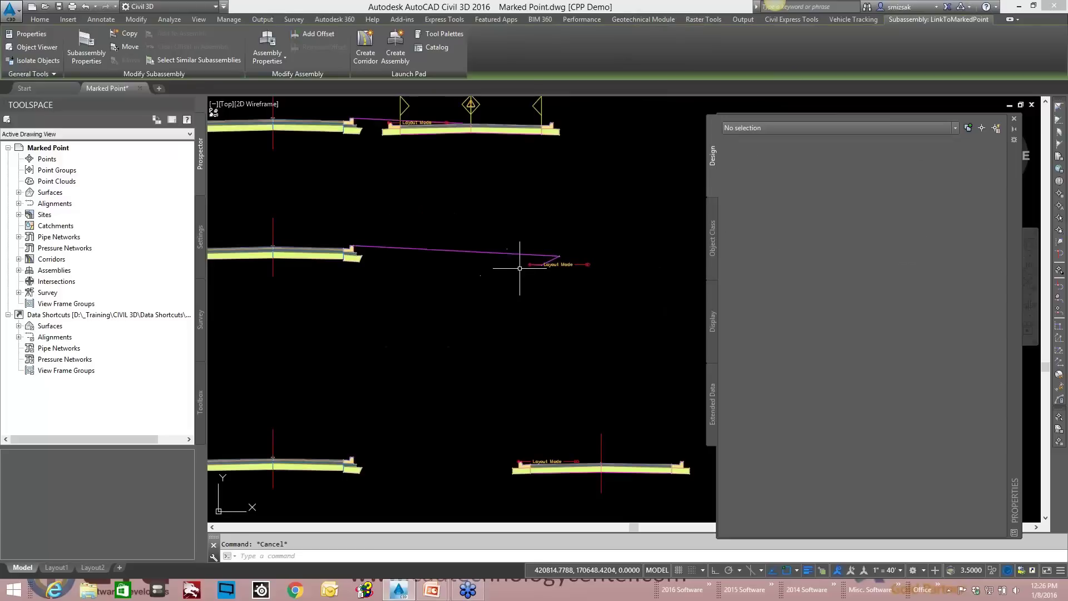
- Inspect the ditch assembly's construction properties, comparing the input values of its MarkPoint and LinkToMarkedPoint subassemblies
scroll(531, 262, "up", 4)
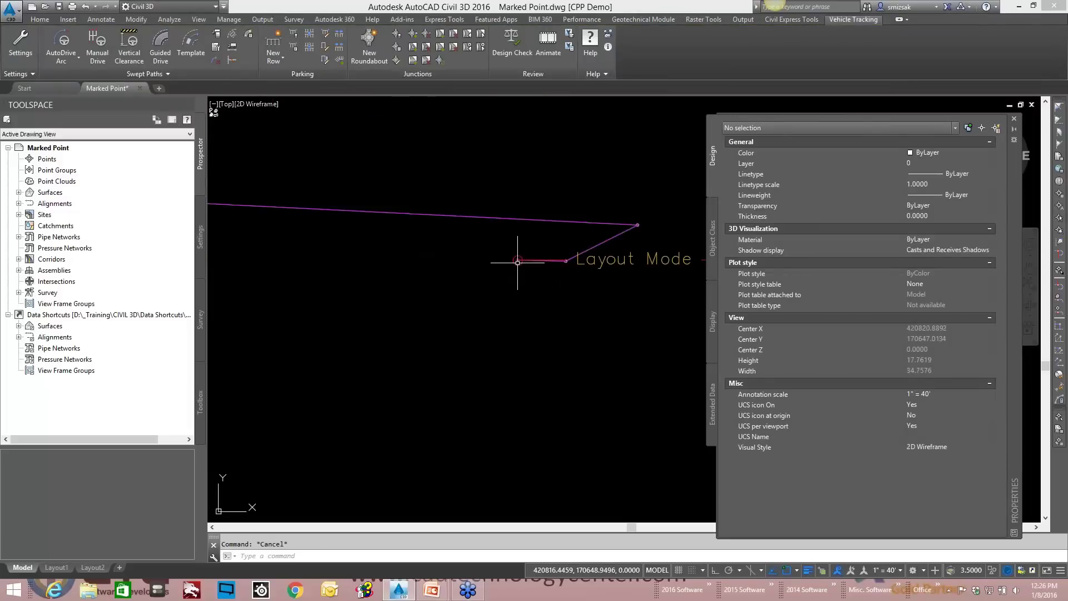
scroll(517, 263, "down", 6)
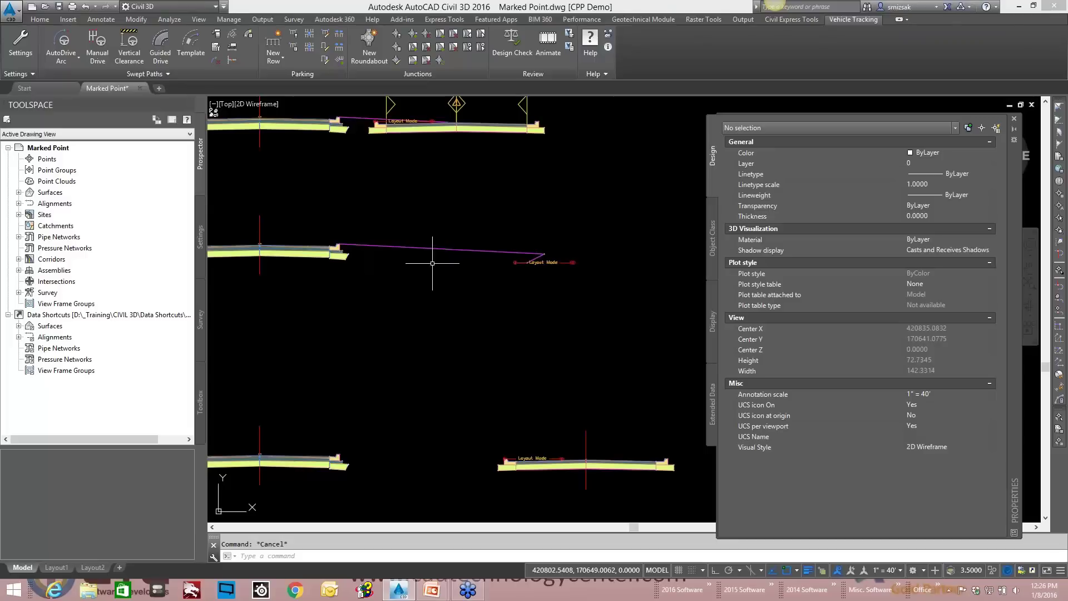
left_click(259, 226)
right_click(259, 226)
left_click(327, 337)
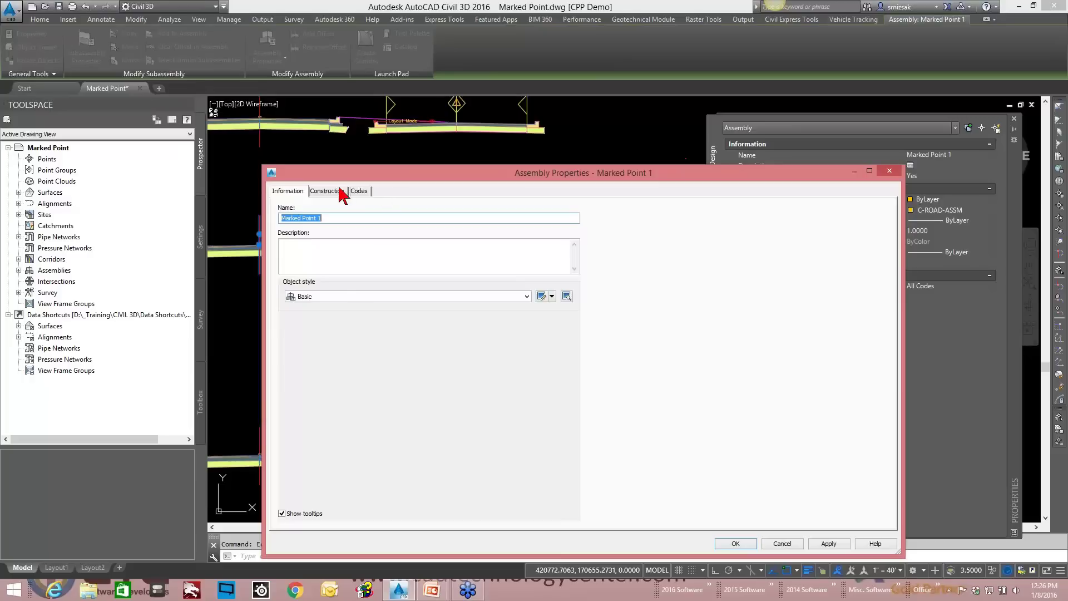
left_click(341, 192)
left_click(336, 294)
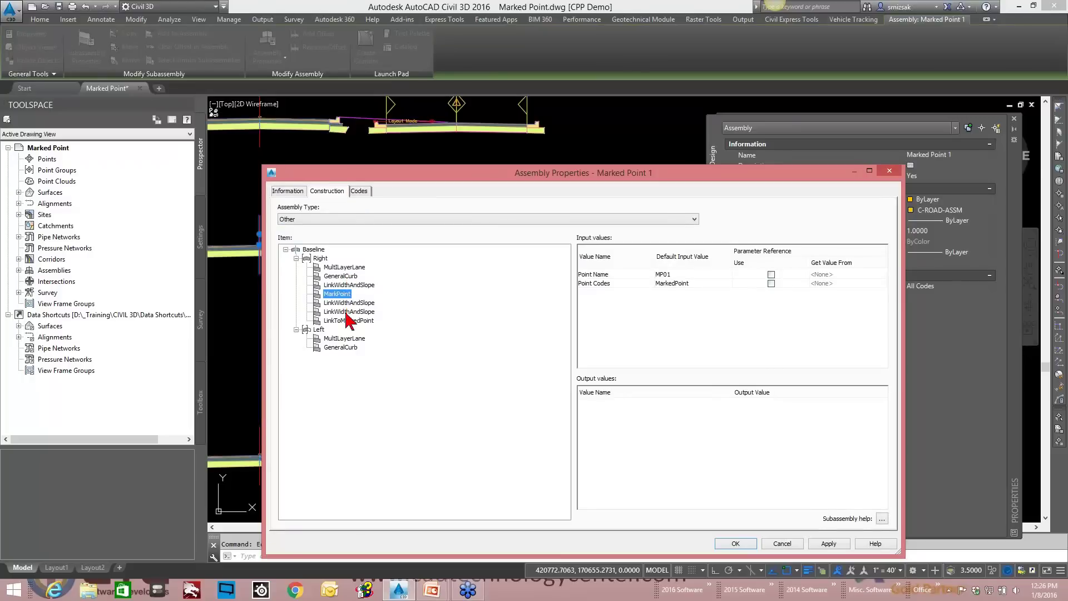
left_click(348, 322)
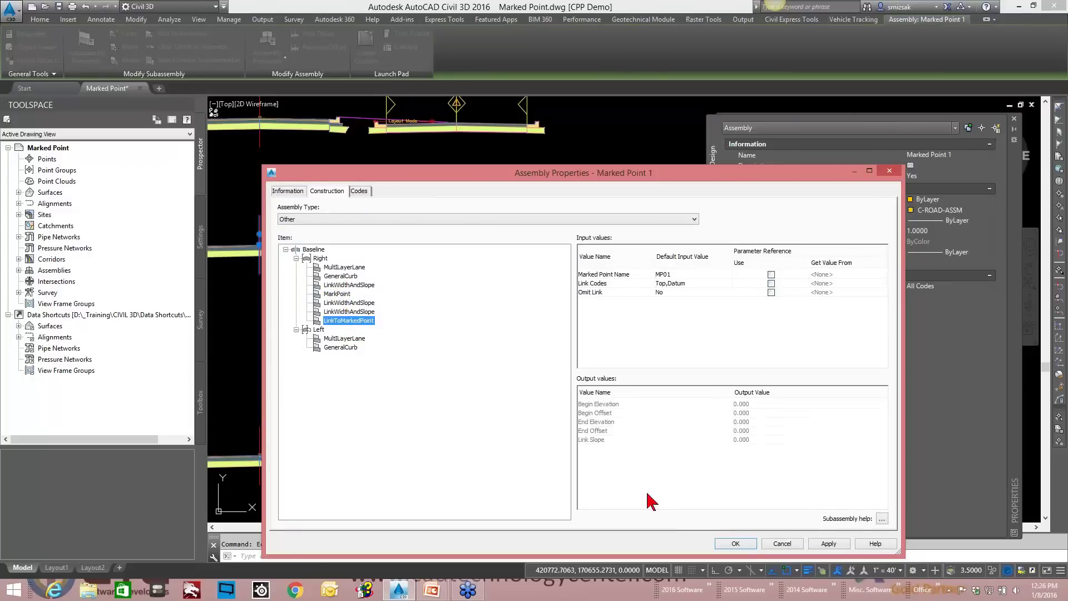
left_click(736, 545)
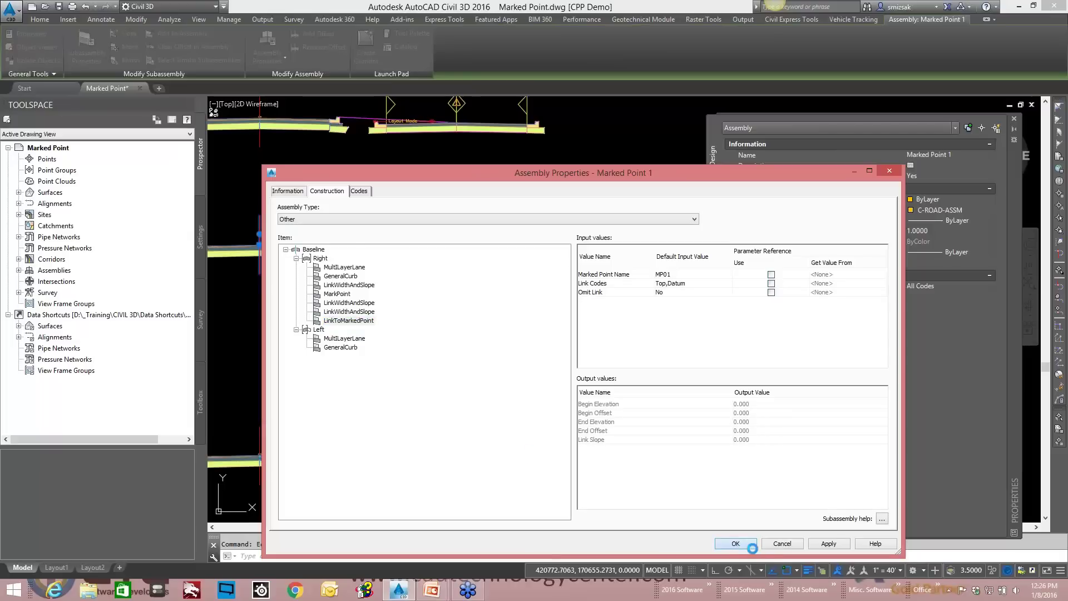
- Review the To North Bound link's parameters in the median assembly and examine where it meets the crown of the adjacent roadway
scroll(542, 253, "down", 4)
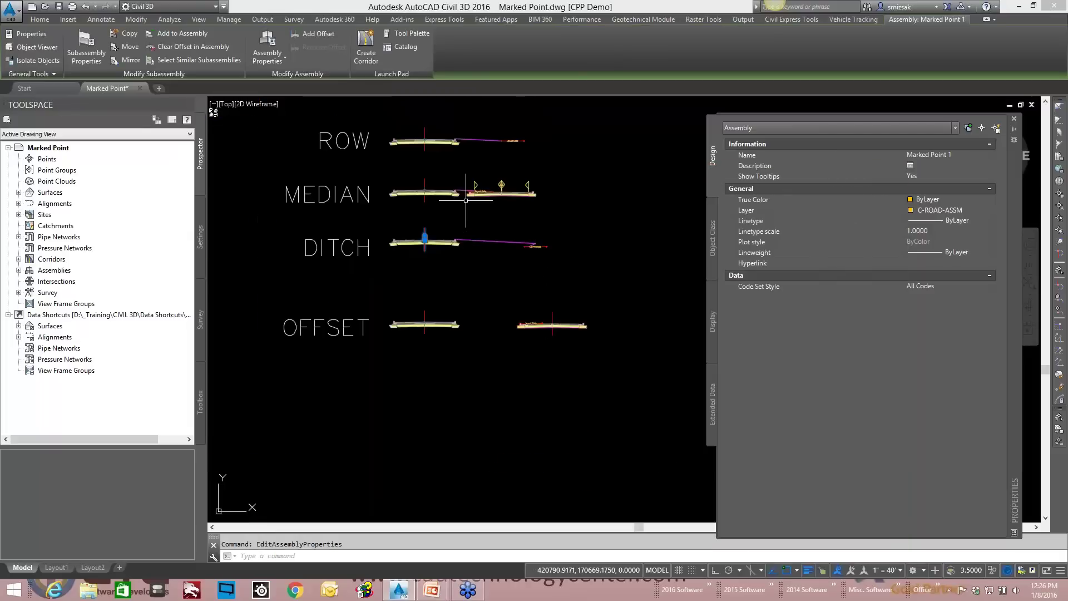
scroll(428, 212, "up", 3)
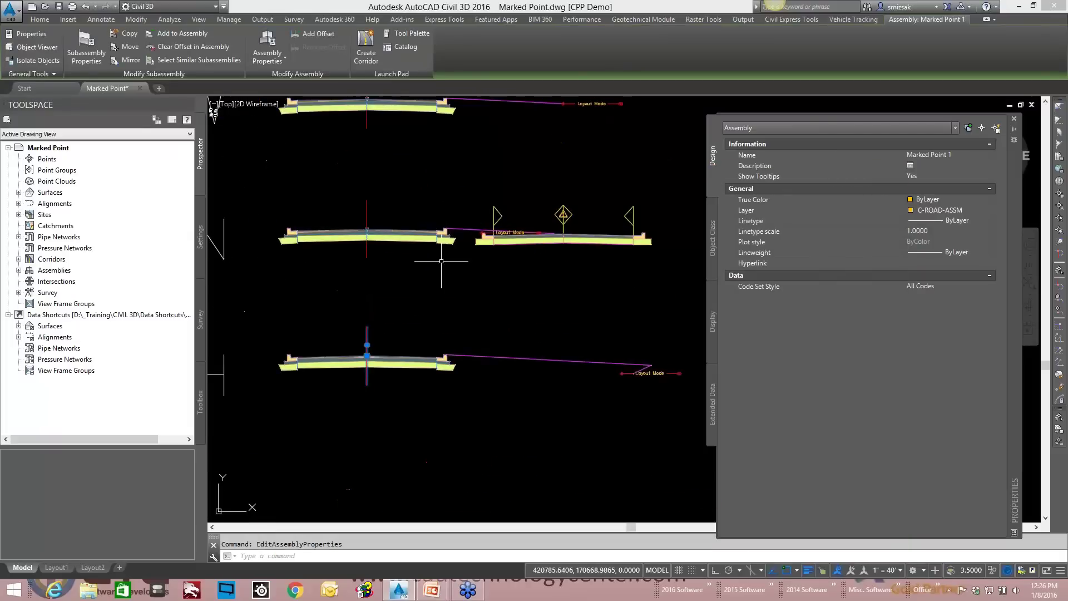
scroll(411, 261, "down", 3)
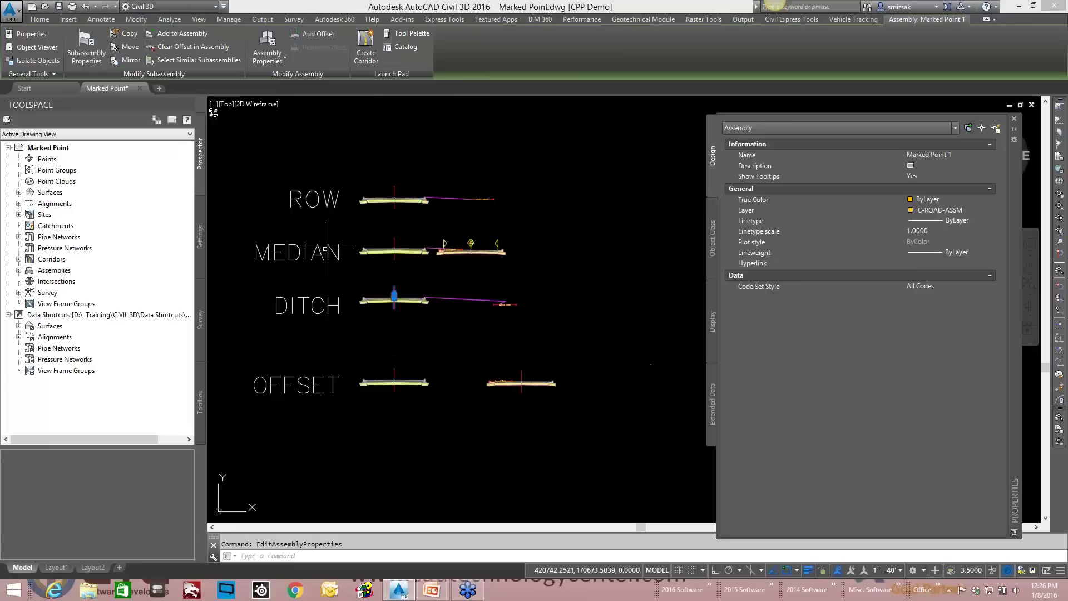
scroll(434, 250, "up", 5)
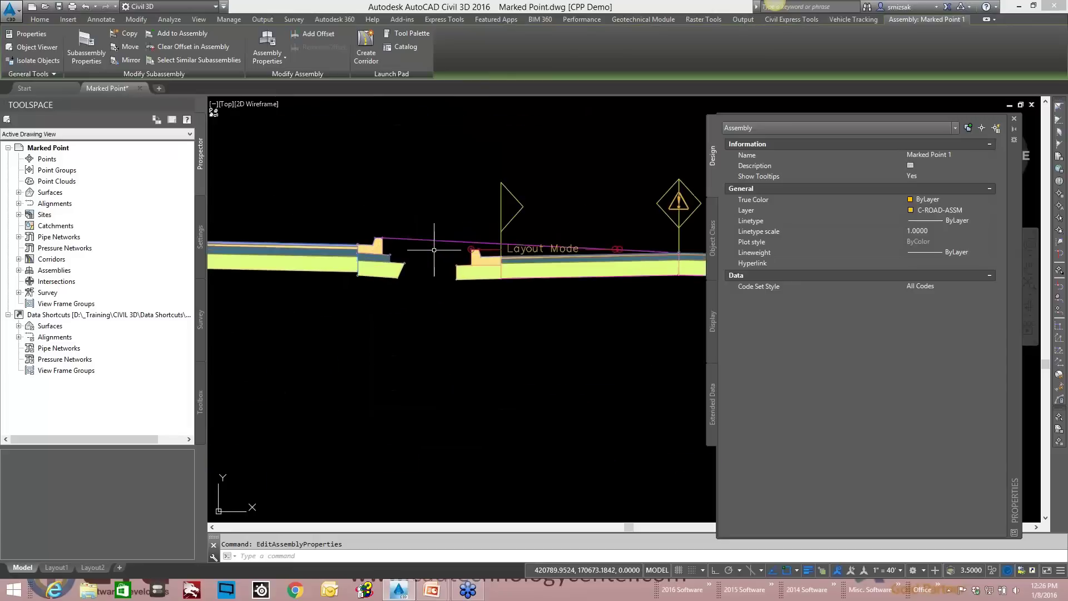
middle_click_drag(452, 270, 411, 236)
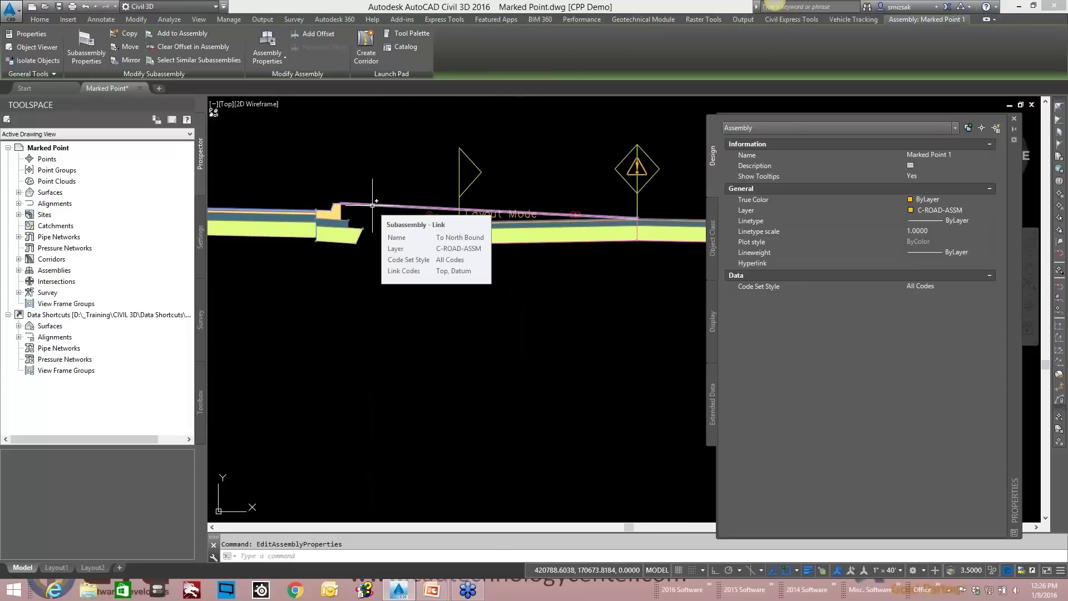
left_click(372, 205)
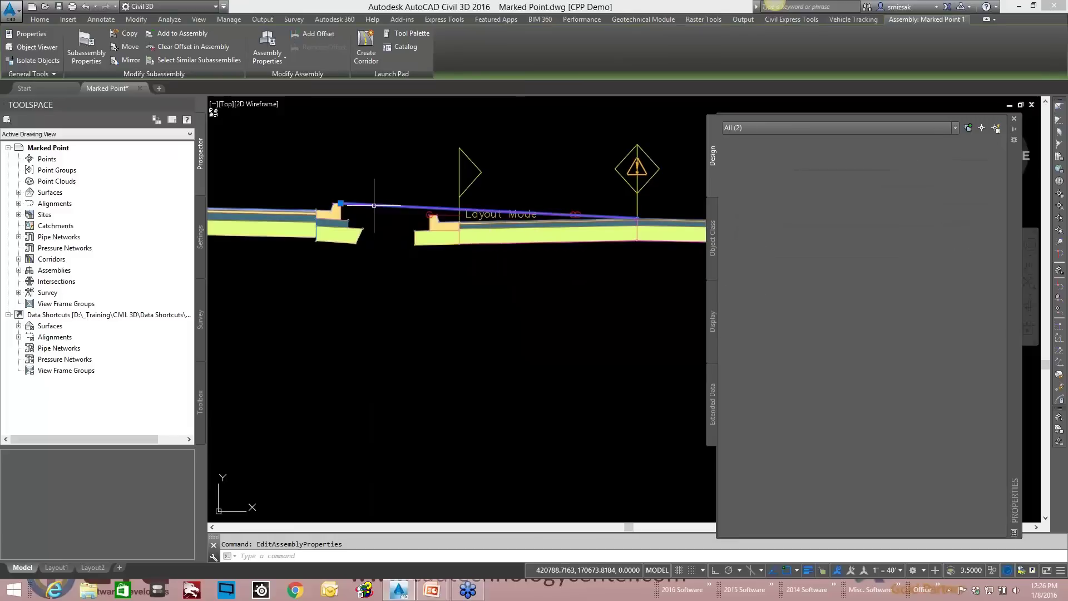
key("Escape")
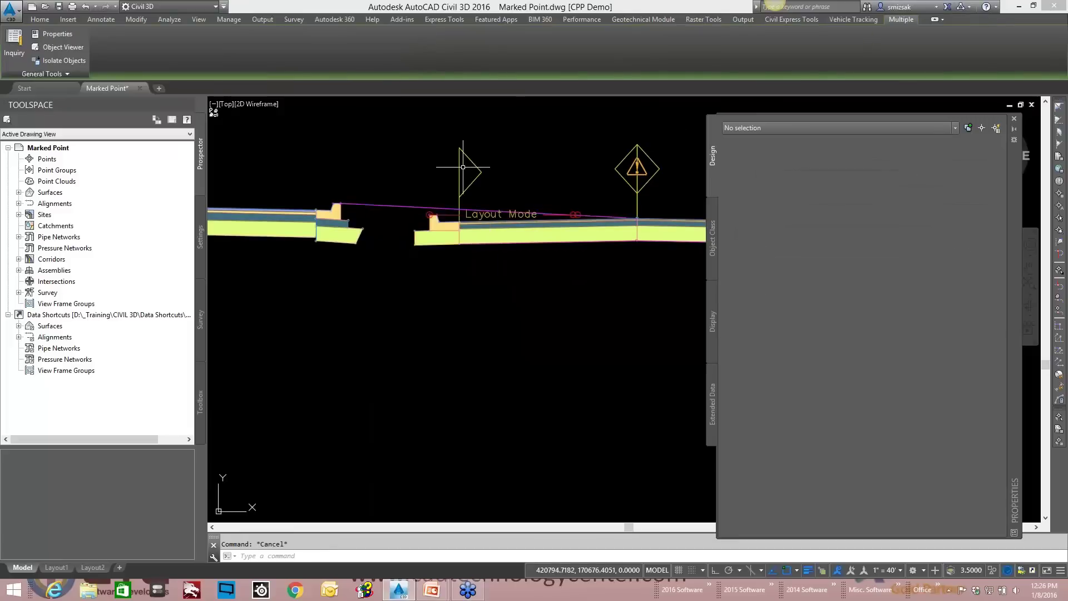
left_click(420, 201)
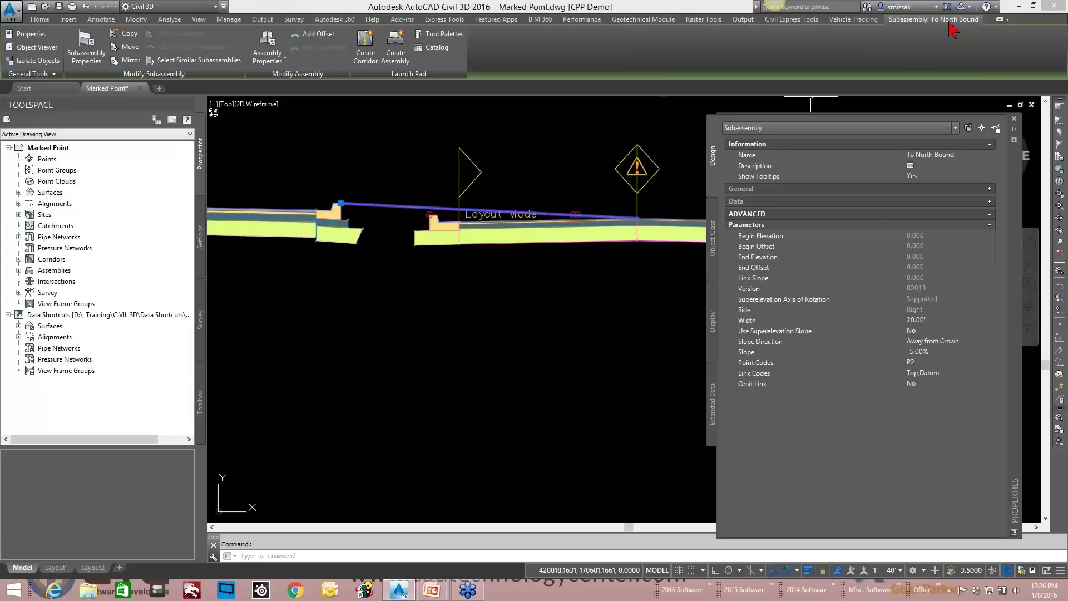
scroll(340, 237, "down", 3)
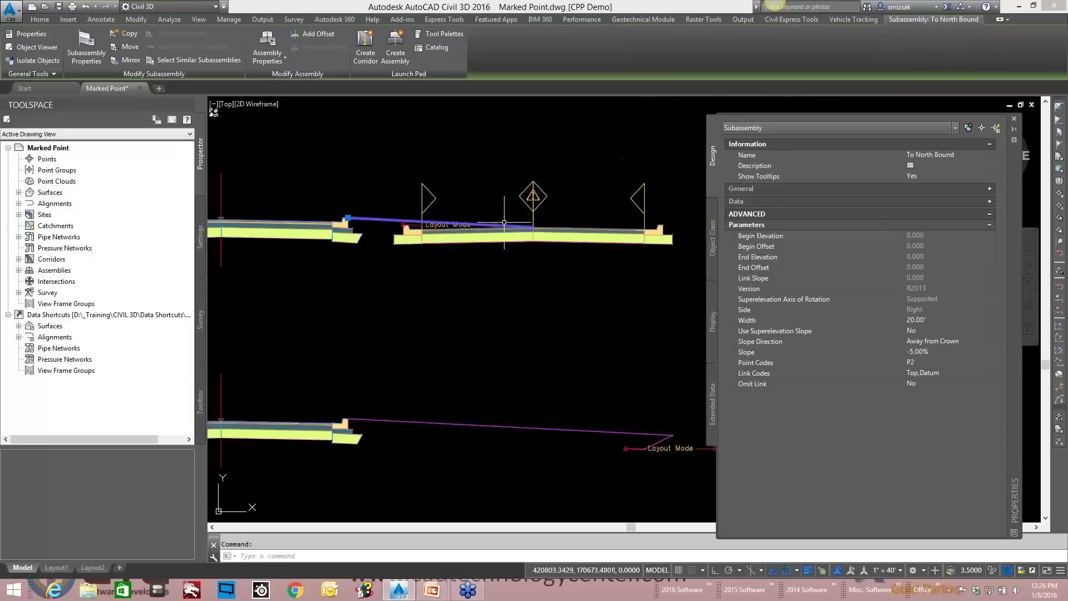
scroll(498, 236, "up", 5)
key("Escape")
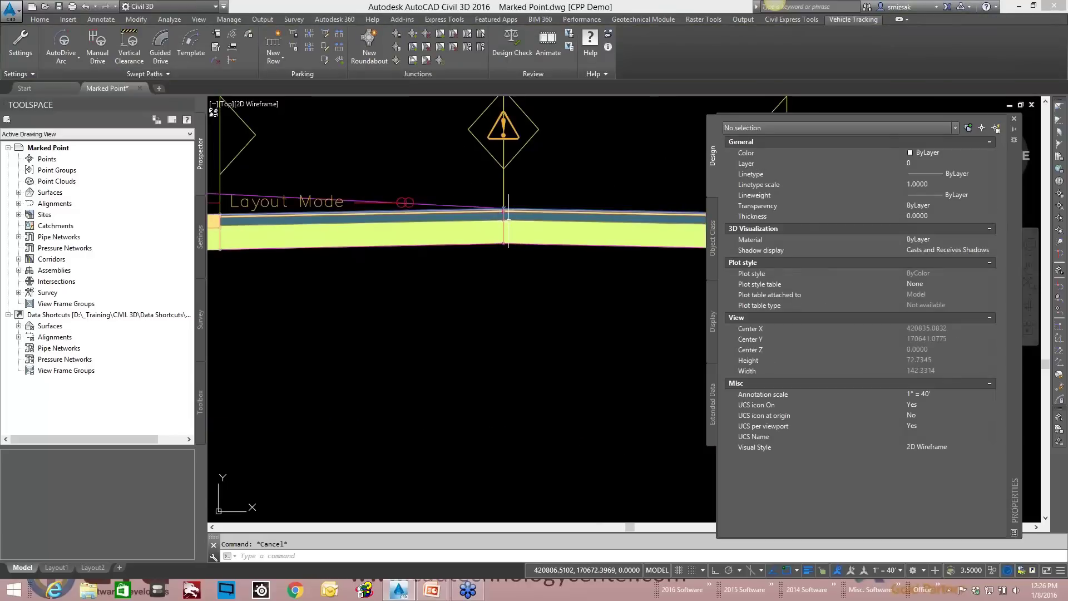
- Examine the facing curbs of the two roadways in the median assembly and the marked point at the adjacent roadway's back of curb
scroll(501, 223, "down", 4)
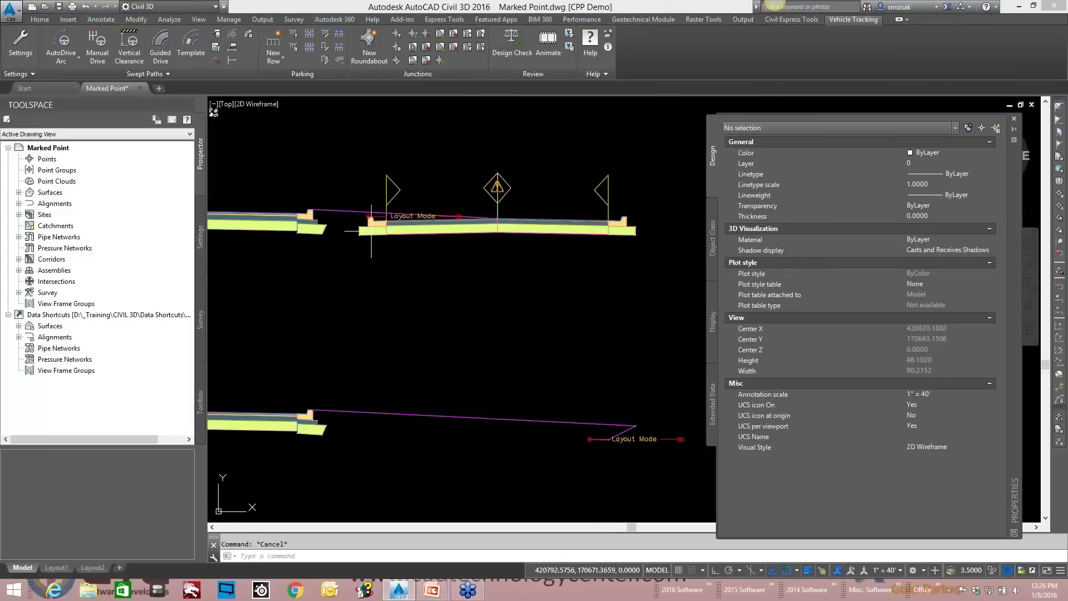
scroll(371, 229, "up", 4)
middle_click_drag(258, 206, 640, 216)
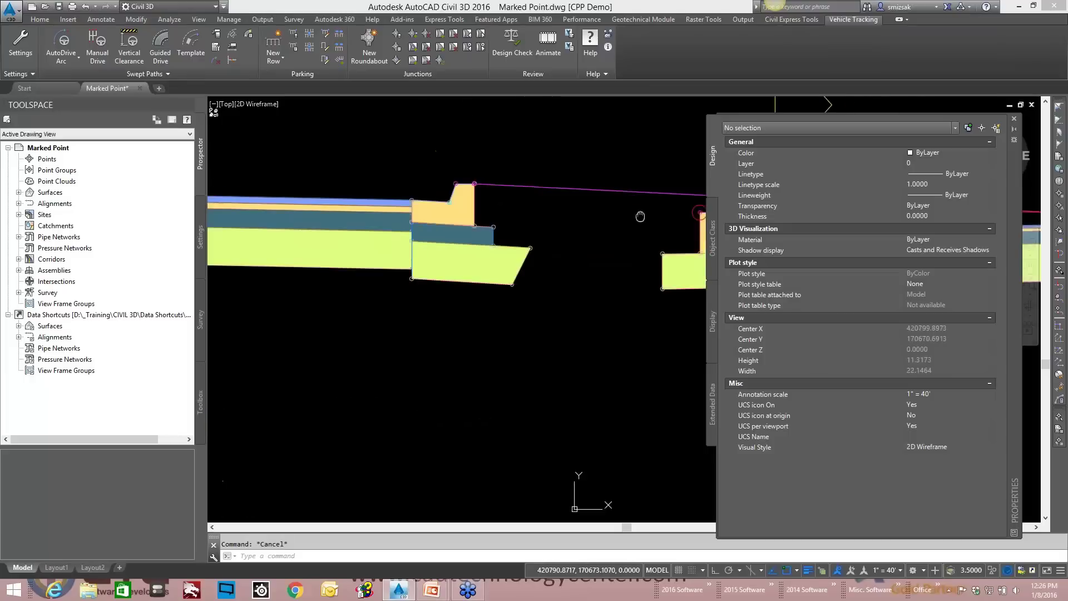
scroll(641, 216, "up", 8)
scroll(636, 186, "down", 6)
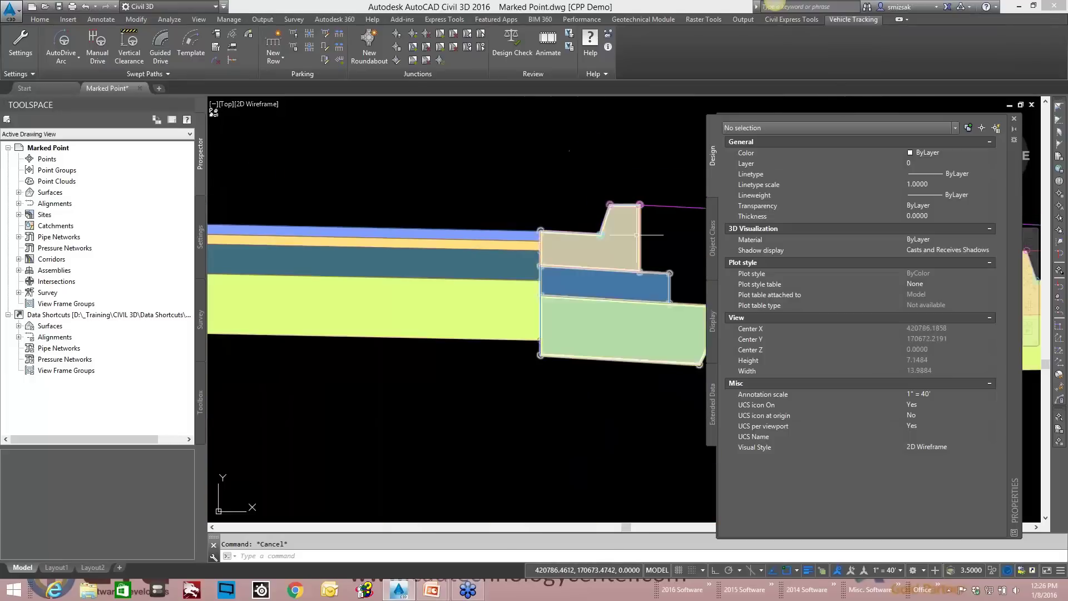
scroll(611, 236, "down", 2)
scroll(632, 239, "up", 7)
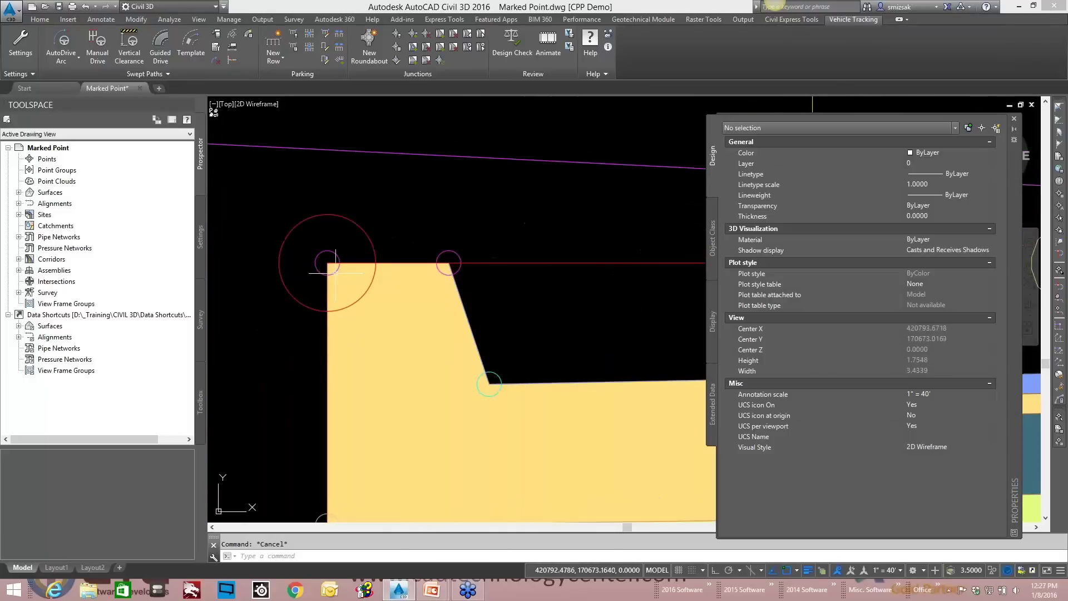
scroll(321, 277, "down", 20)
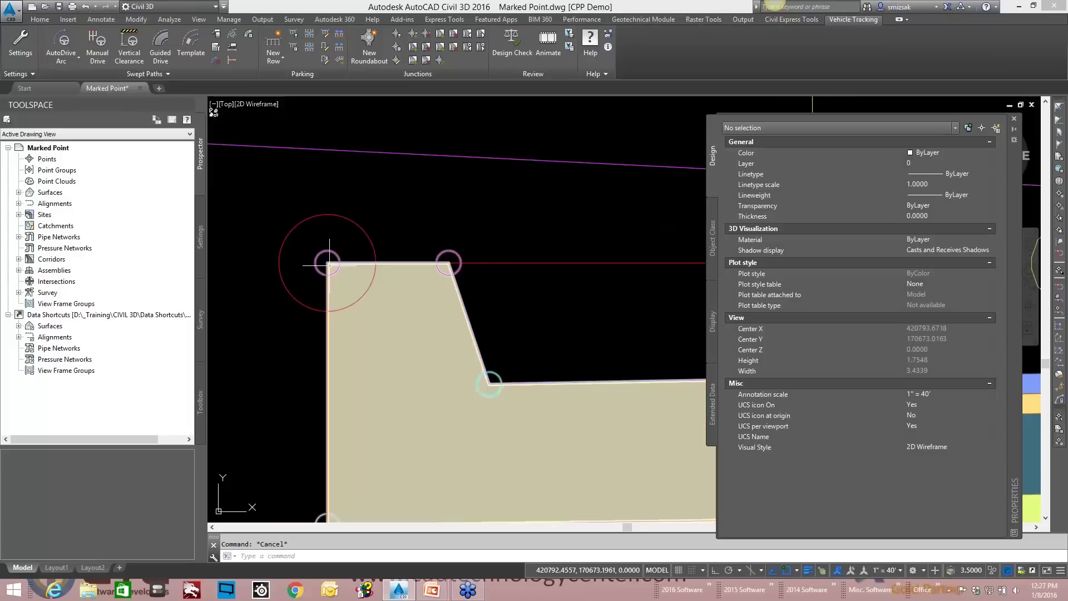
- Examine the corridor in plan near its beginning, including the highlighted alignment along the adjacent roadway
scroll(513, 298, "down", 3)
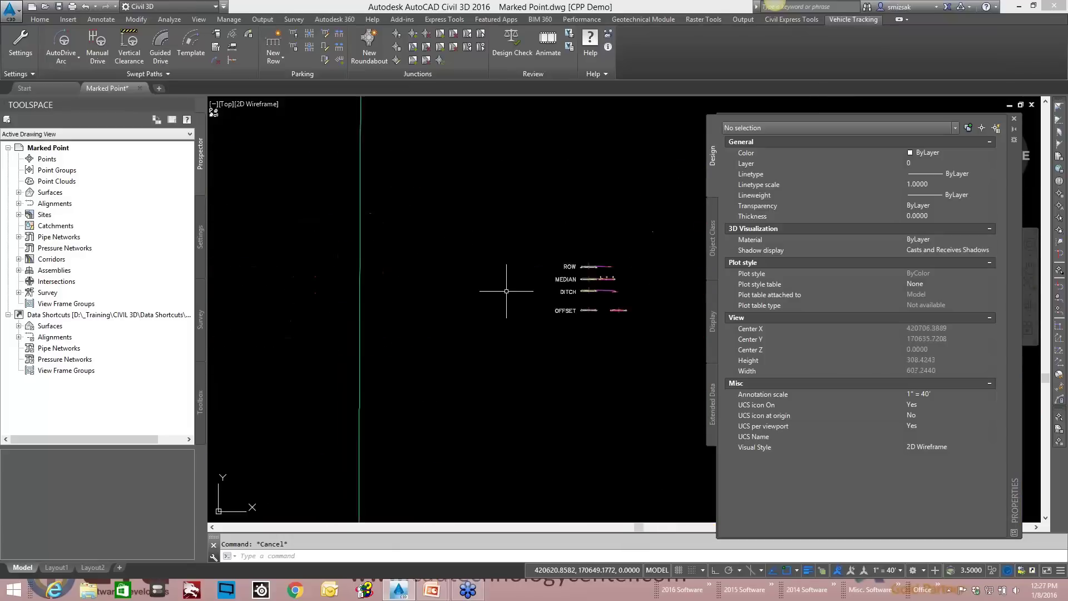
middle_click_drag(382, 298, 476, 317)
scroll(433, 318, "up", 2)
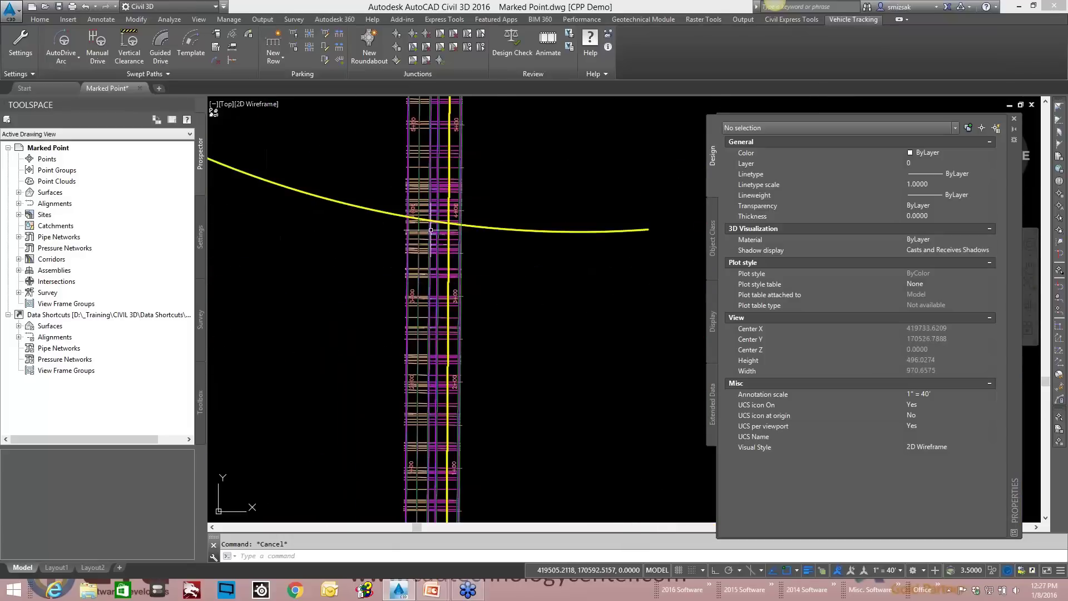
mouse_move(430, 230)
middle_mouse_down()
mouse_move(410, 416)
mouse_move(433, 243)
middle_mouse_up()
mouse_move(433, 243)
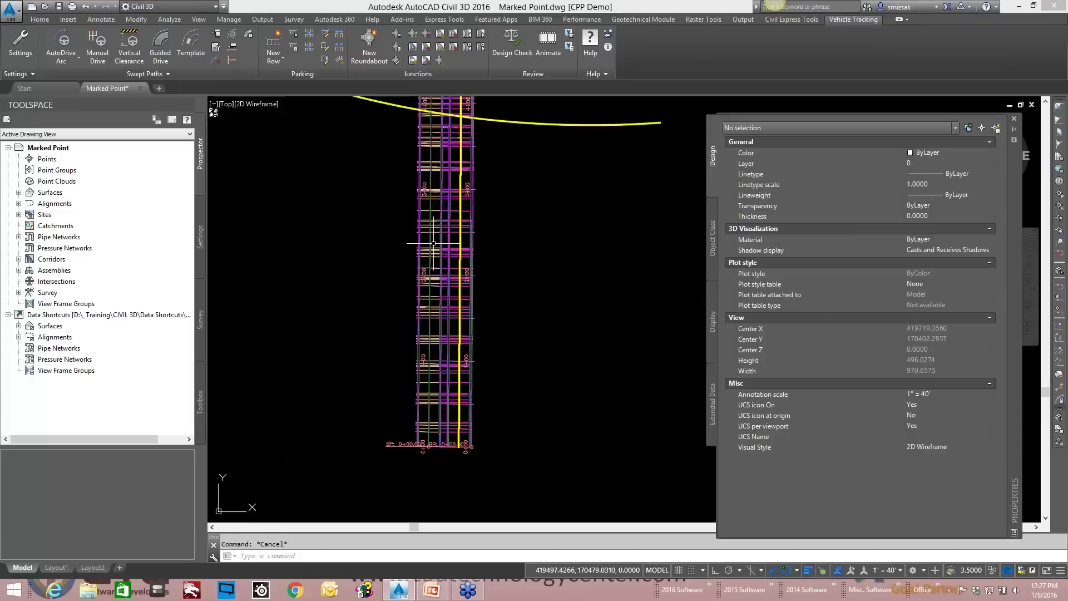
scroll(419, 410, "up", 4)
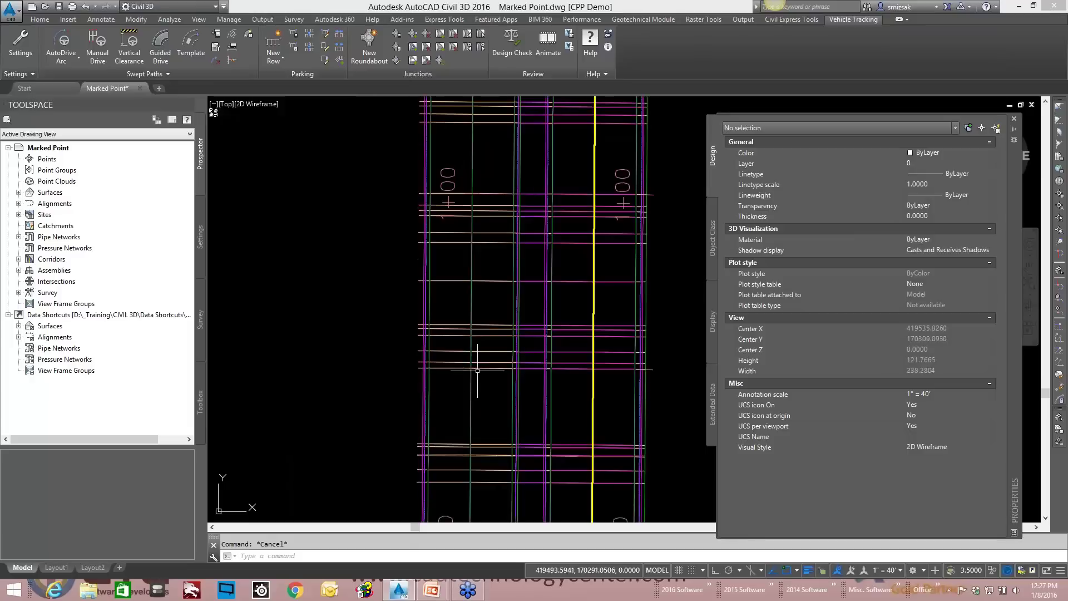
left_click(493, 323)
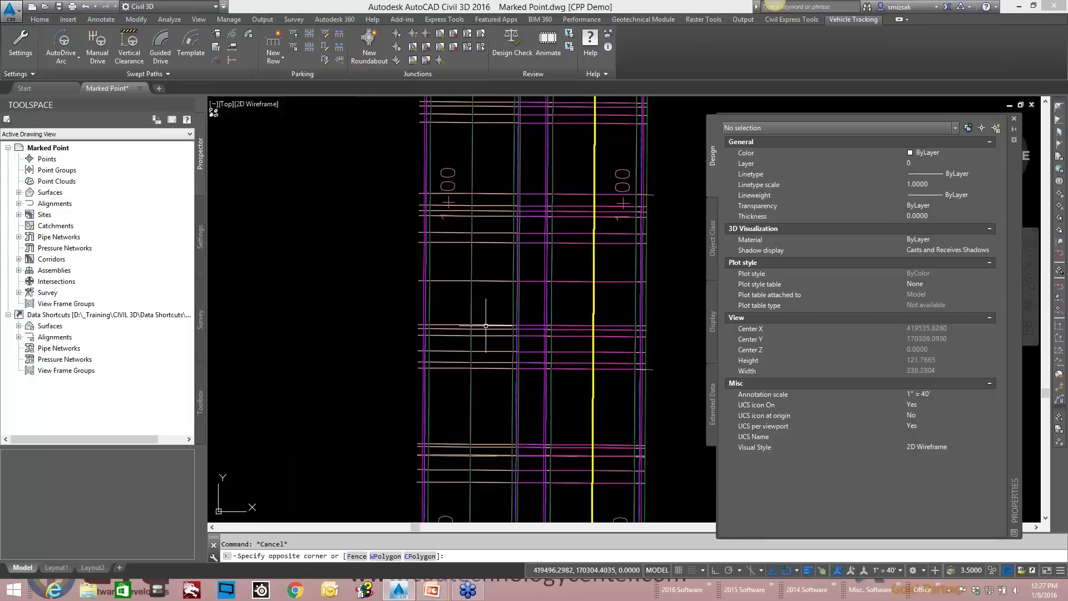
key("Escape")
scroll(600, 250, "up", 4)
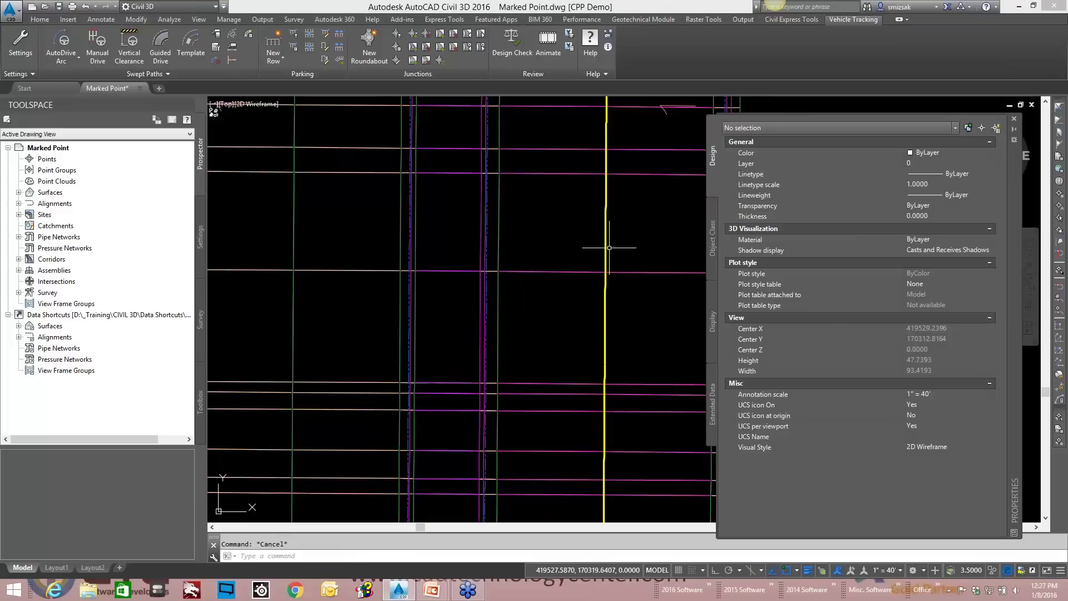
mouse_move(607, 248)
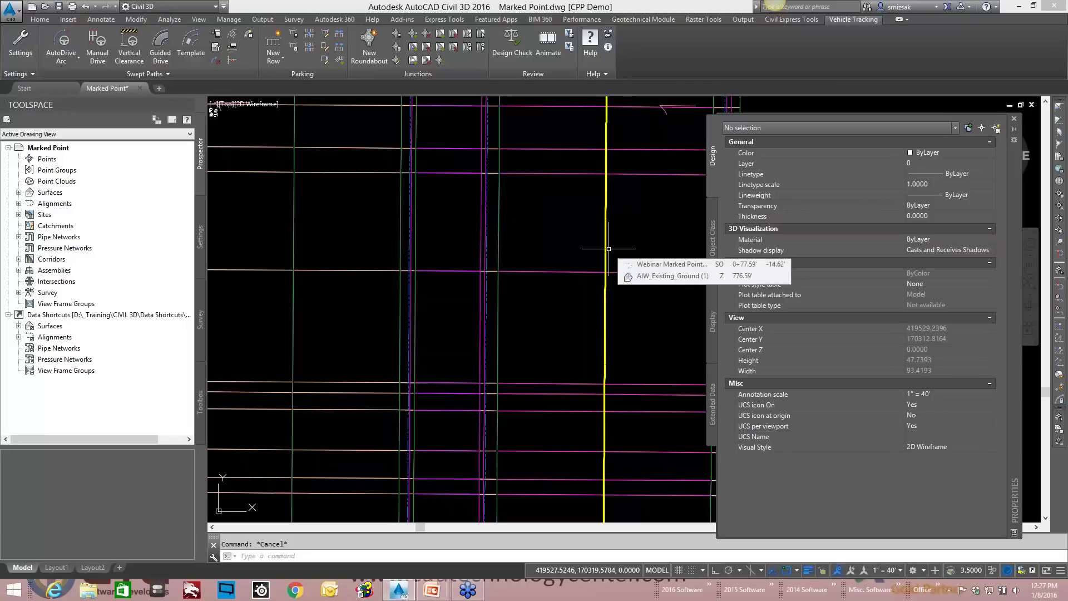
scroll(589, 256, "down", 3)
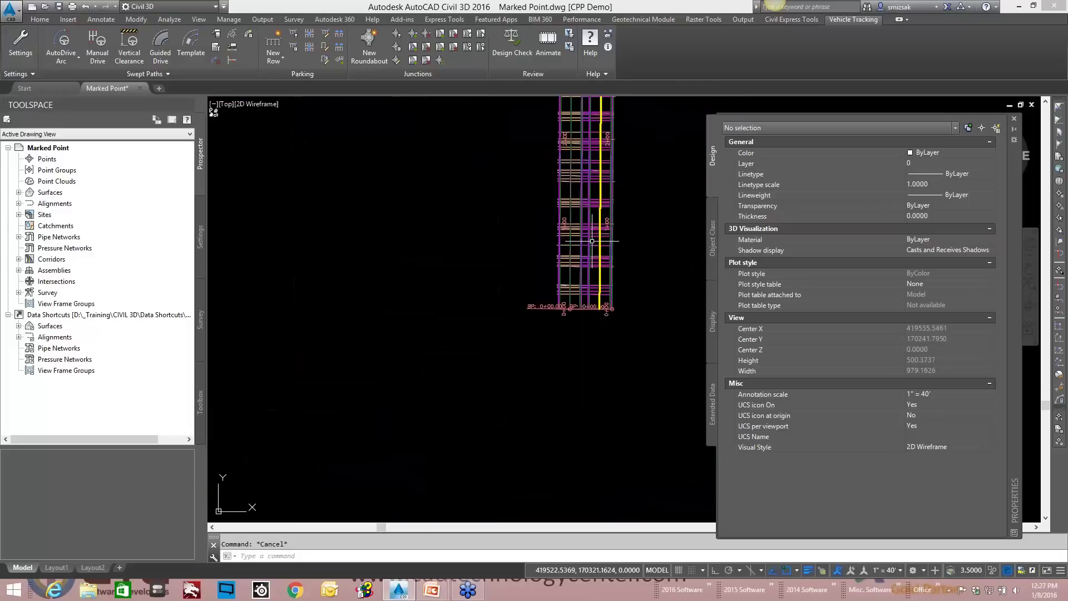
- Review the target alignment and target profile assigned to To North Bound in the Marked Point corridor's target mapping, and accept the corridor properties
left_click(581, 254)
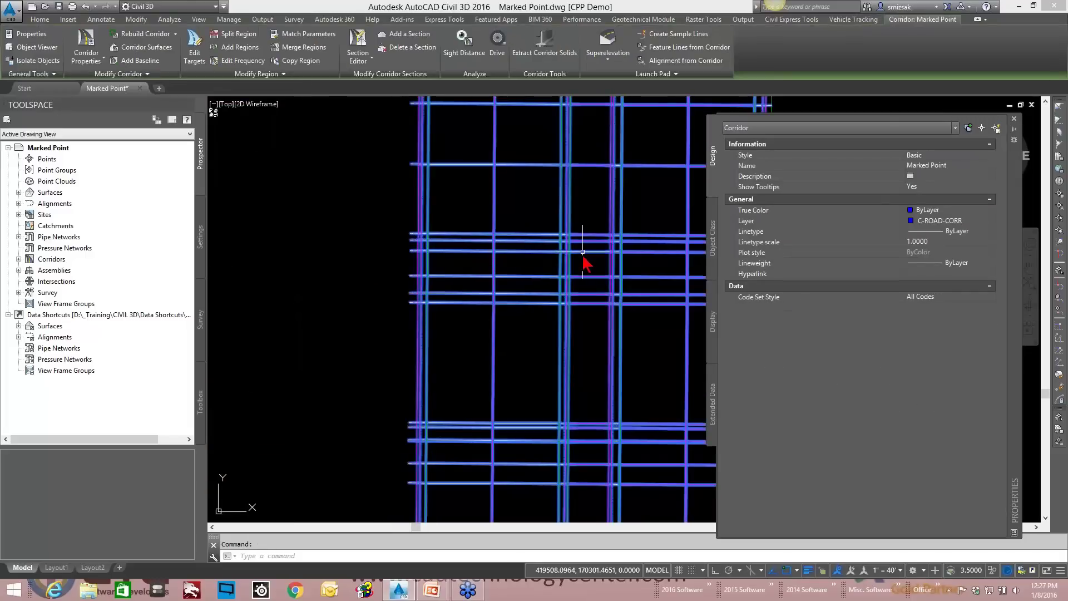
right_click(583, 258)
left_click(633, 367)
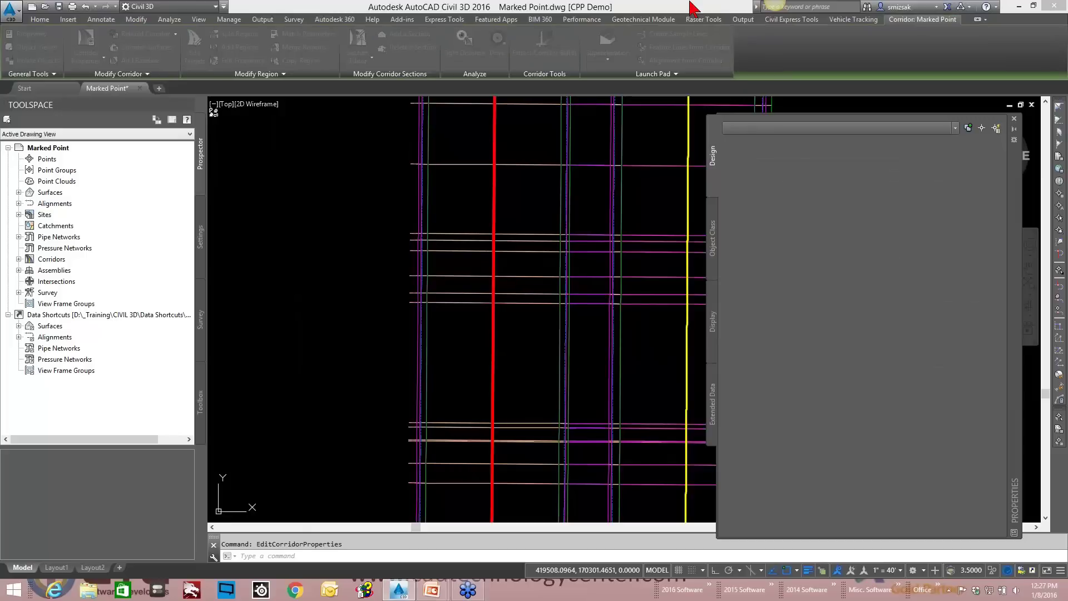
left_click_drag(1035, 161, 822, 157)
left_click(795, 194)
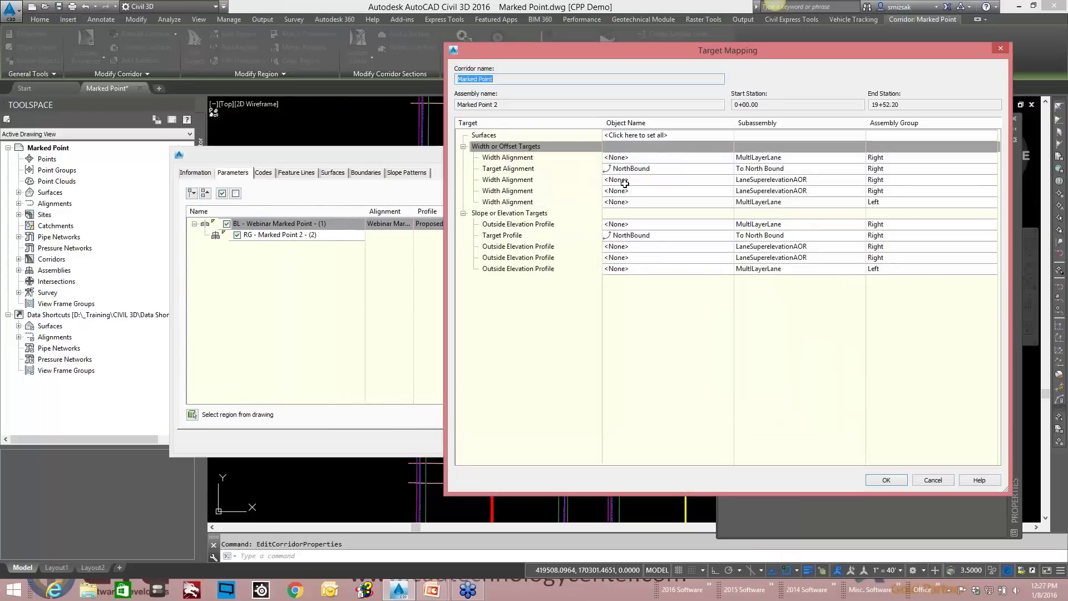
left_click(770, 169)
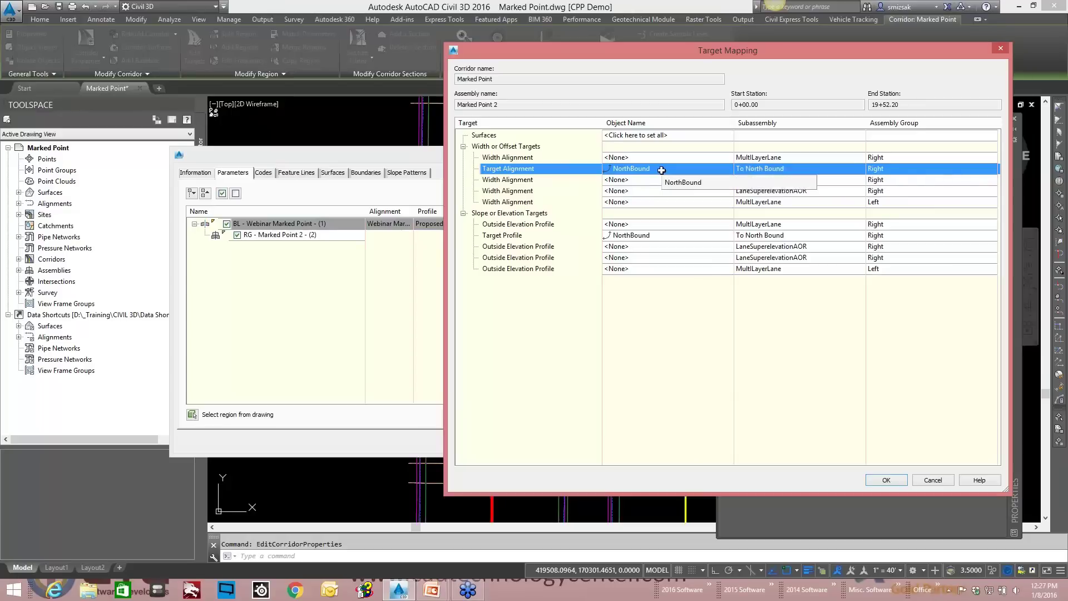
left_click(768, 237)
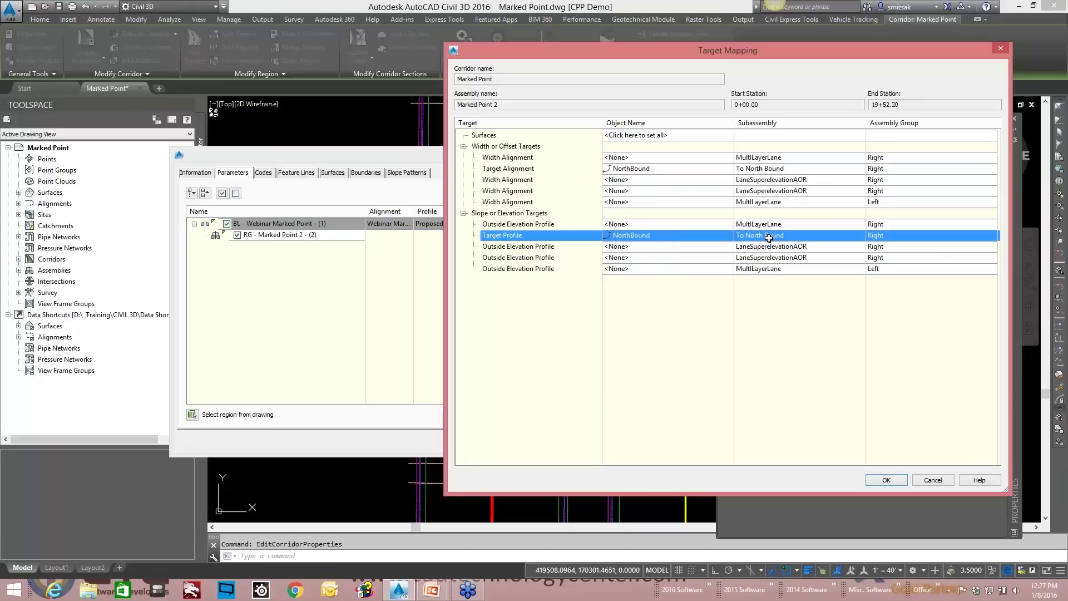
left_click(887, 481)
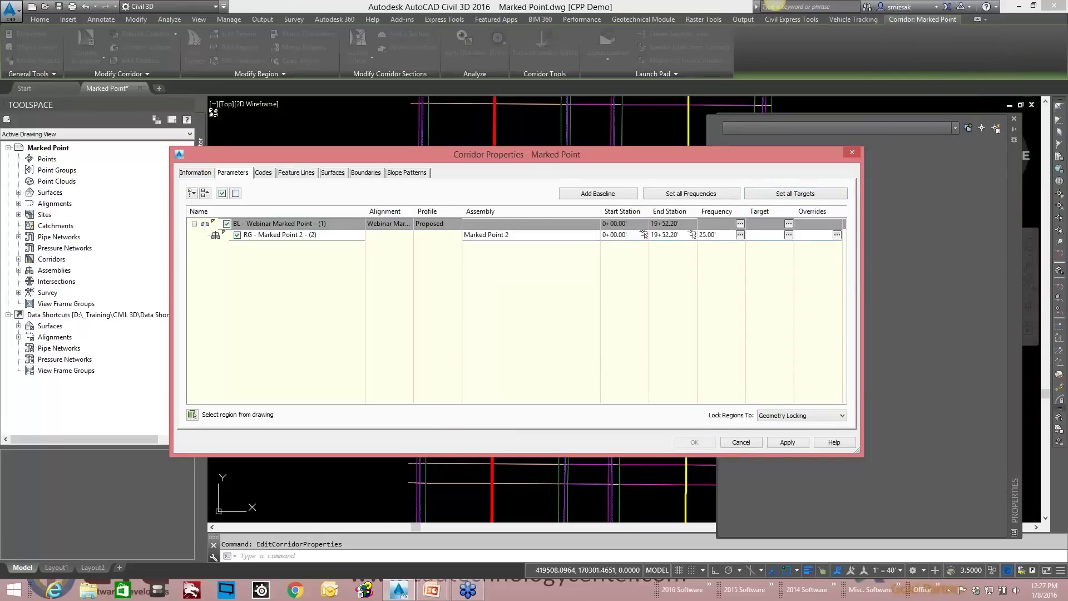
left_click(697, 442)
left_click(476, 270)
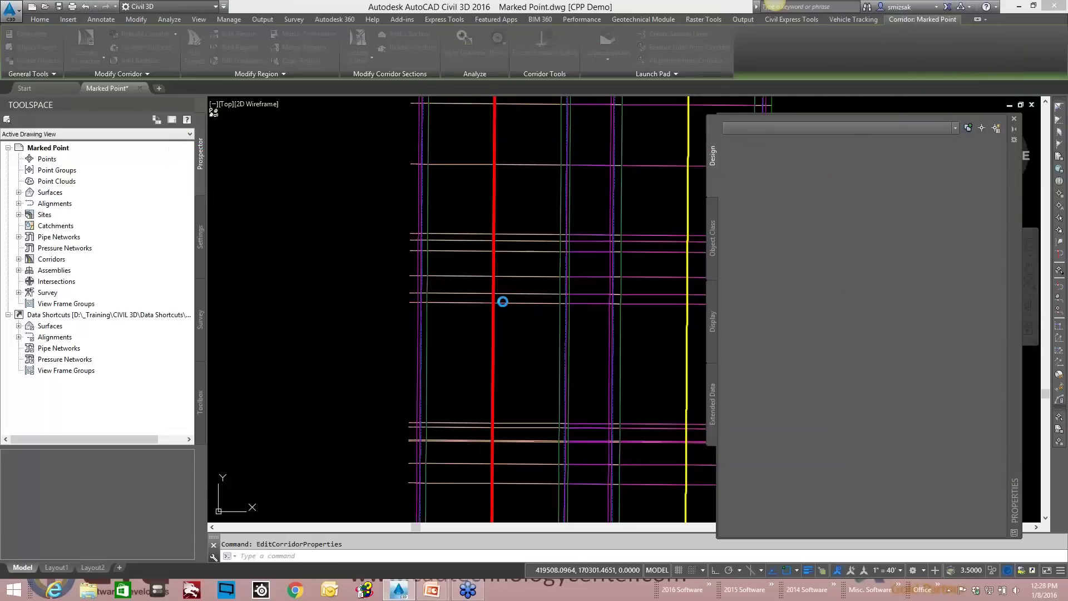
- Close the Properties palette and open the Marked Point corridor in the Section Editor
left_click(1014, 120)
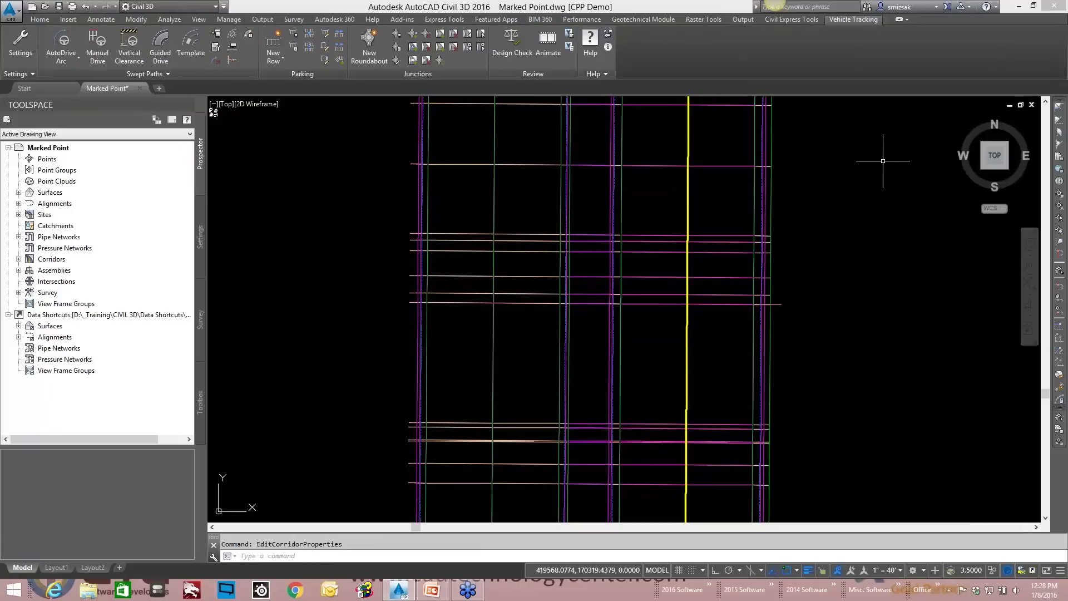
left_click(716, 167)
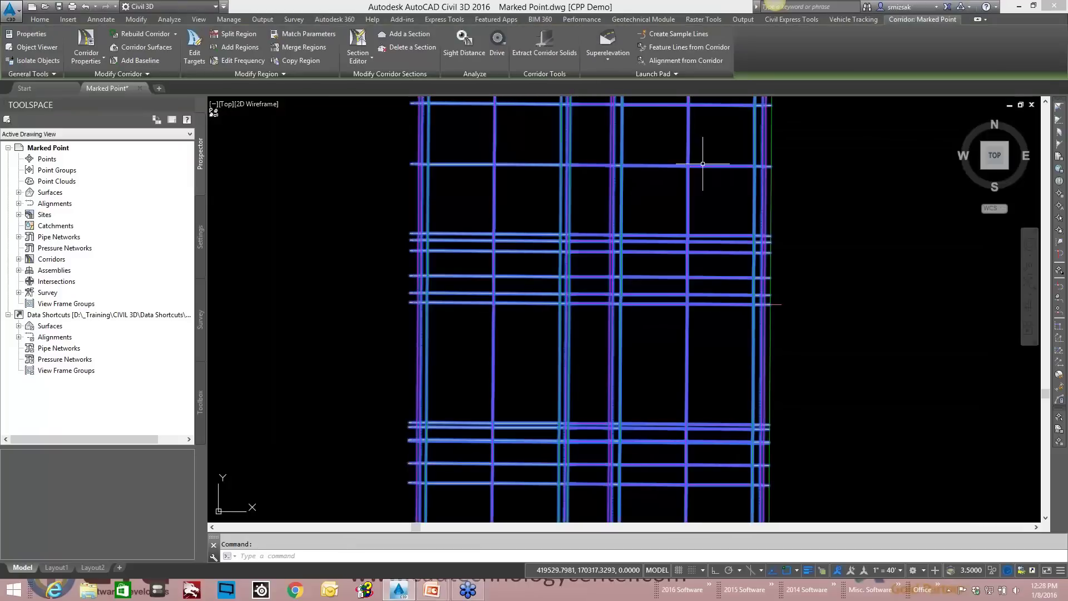
left_click(359, 49)
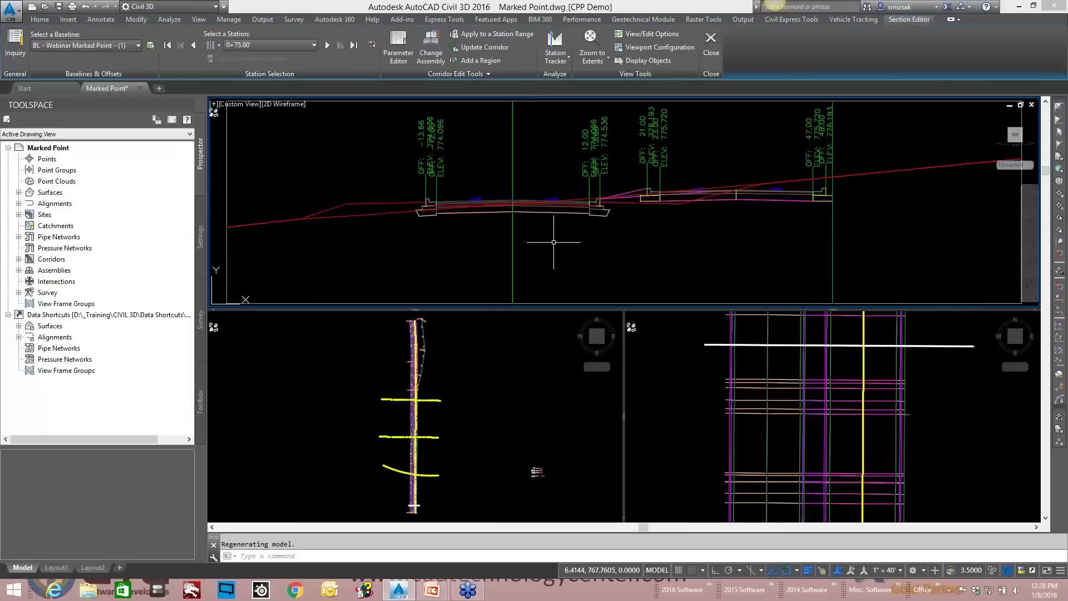
scroll(634, 203, "up", 2)
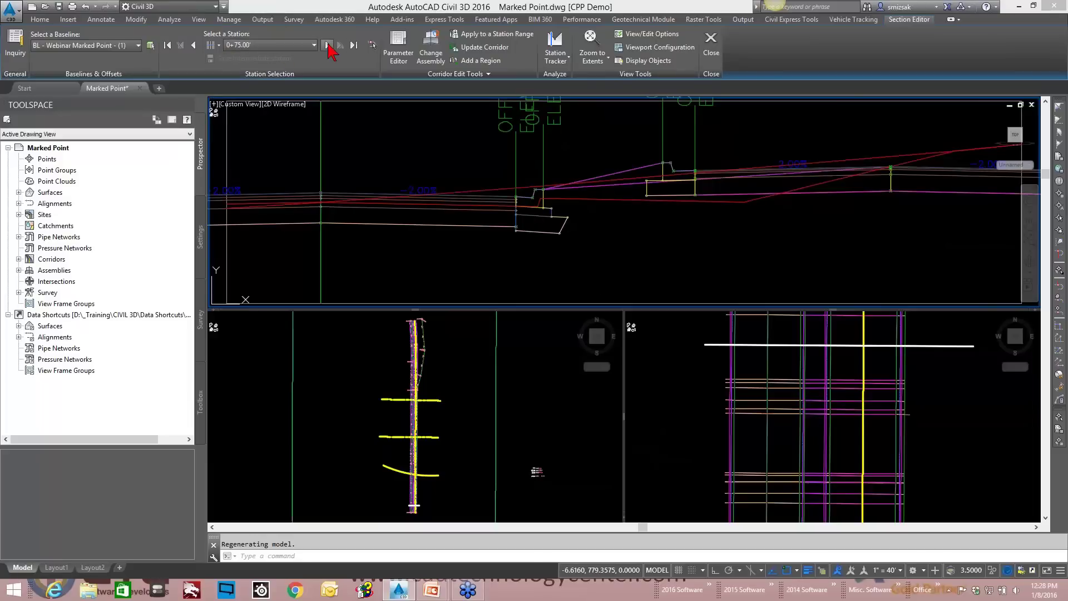
- Step forward through the corridor sections to station 3+55.84, watching how the median link adapts between the two roadways
left_click(327, 45)
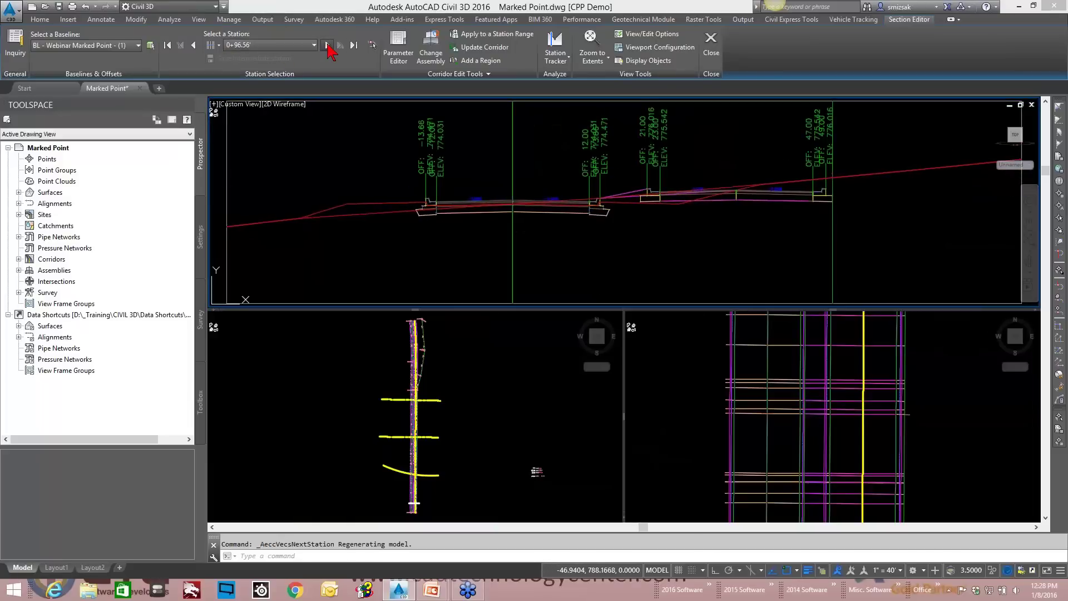
left_click(327, 45)
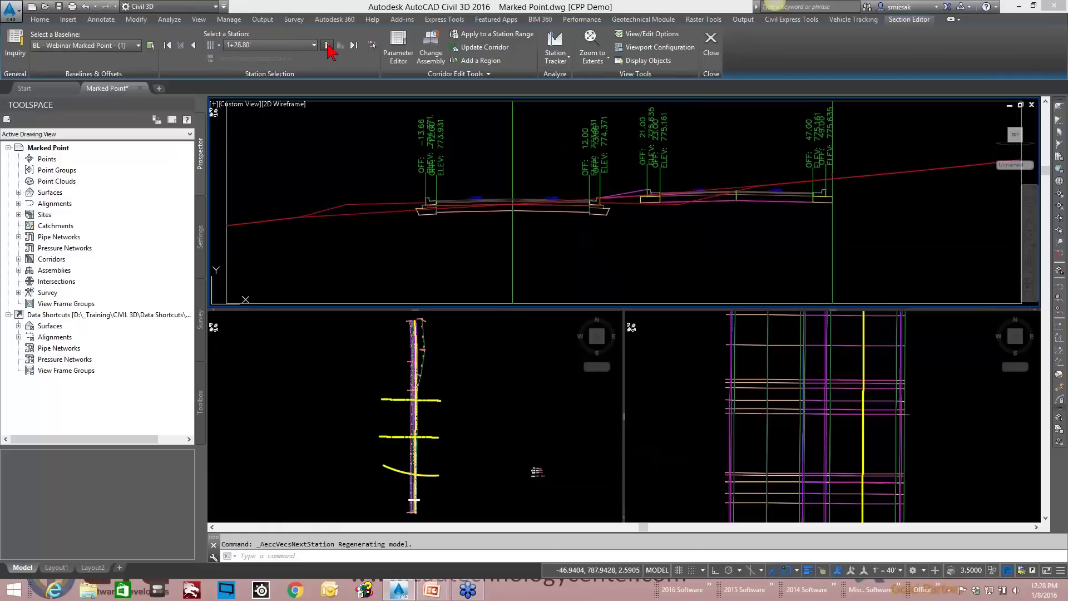
left_click(330, 46)
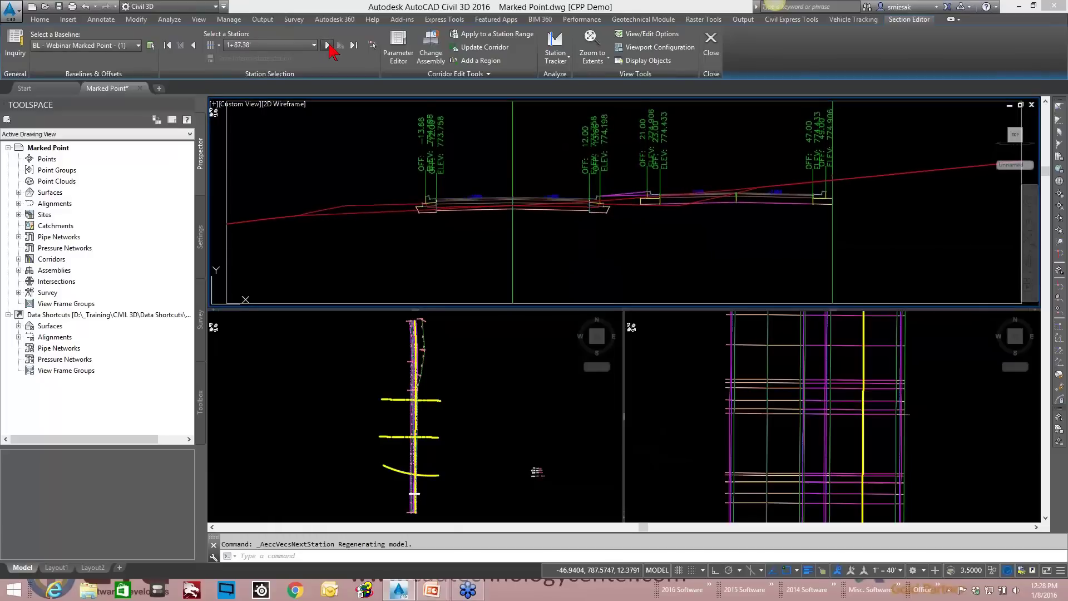
left_click(328, 45)
left_click(328, 46)
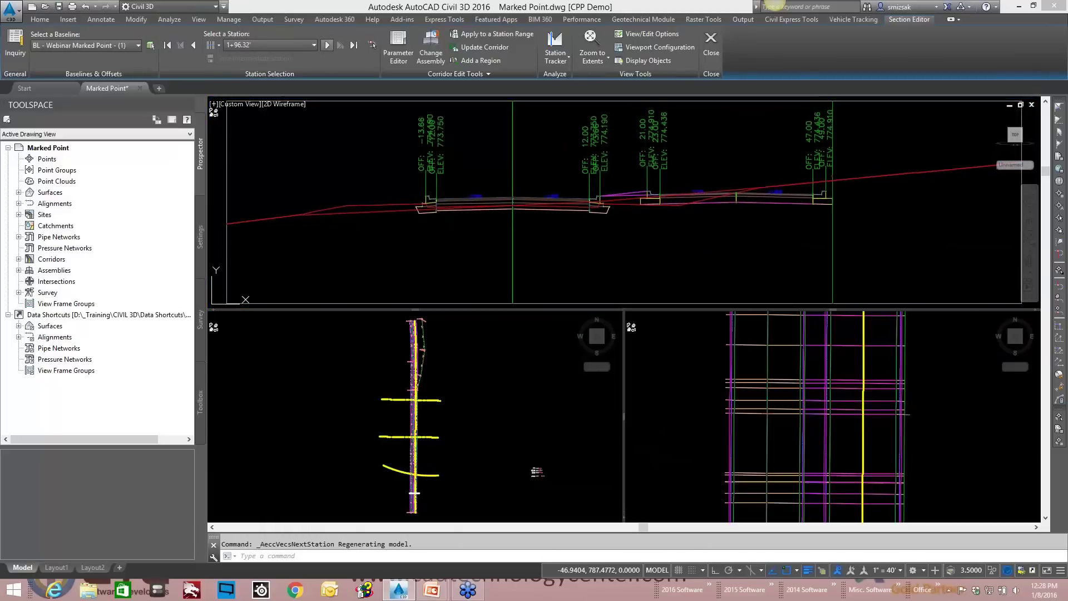
left_click(328, 46)
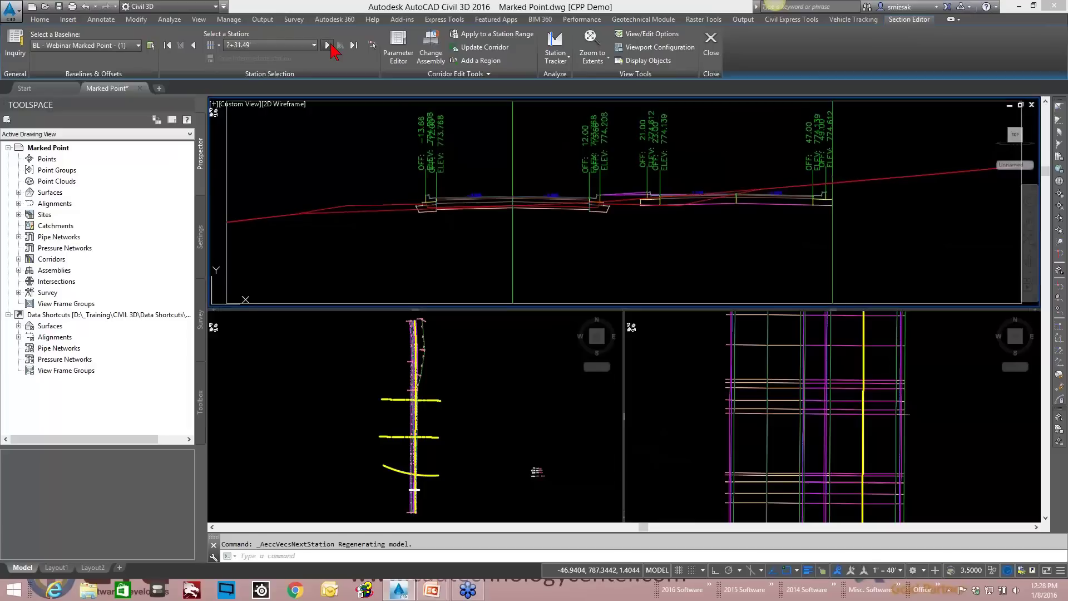
left_click(329, 45)
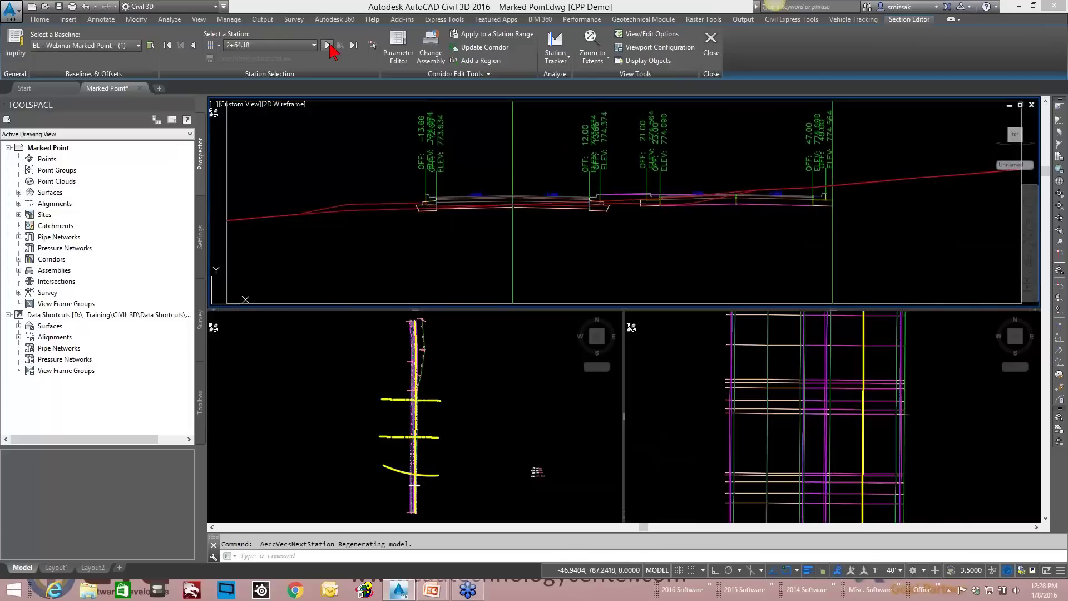
left_click(328, 46)
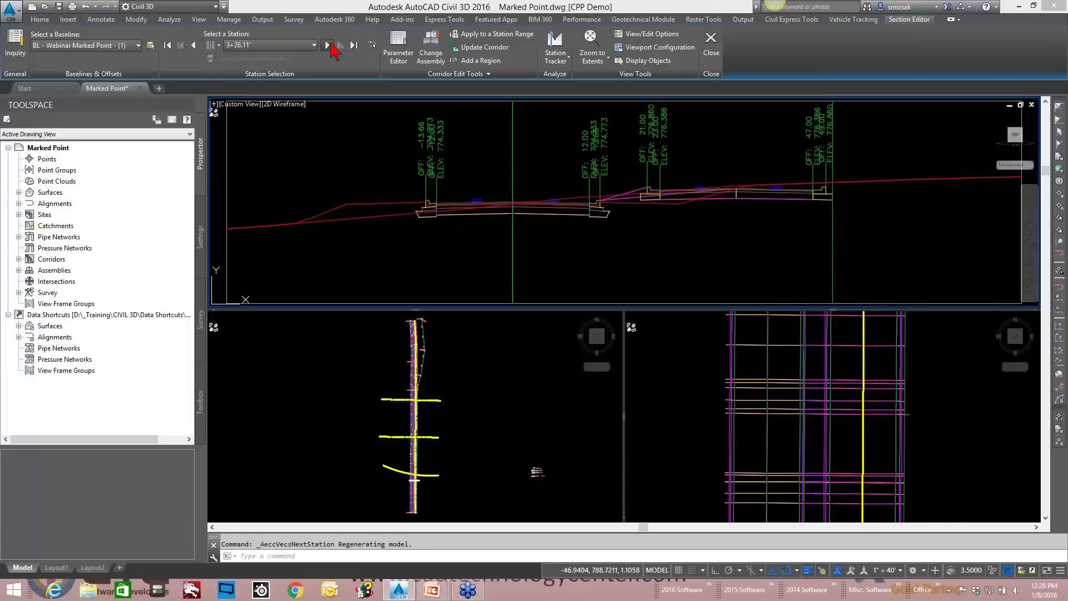
left_click(328, 46)
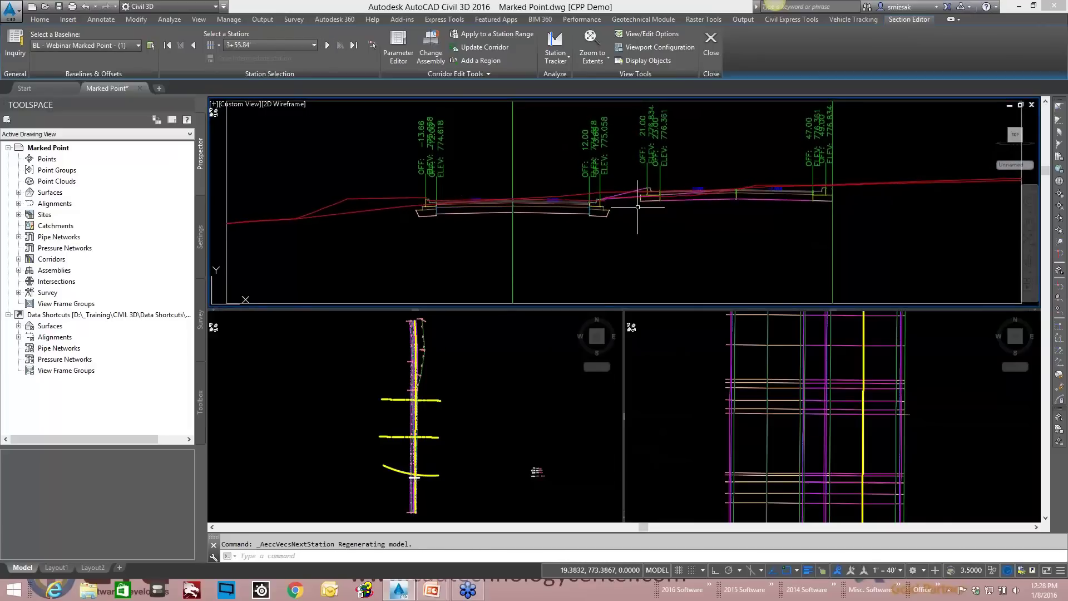
- Examine the links running from the main roadway's back of curb to the adjacent roadway's curb and crown at station 3+55.84
scroll(634, 208, "up", 5)
middle_click_drag(598, 232, 591, 233)
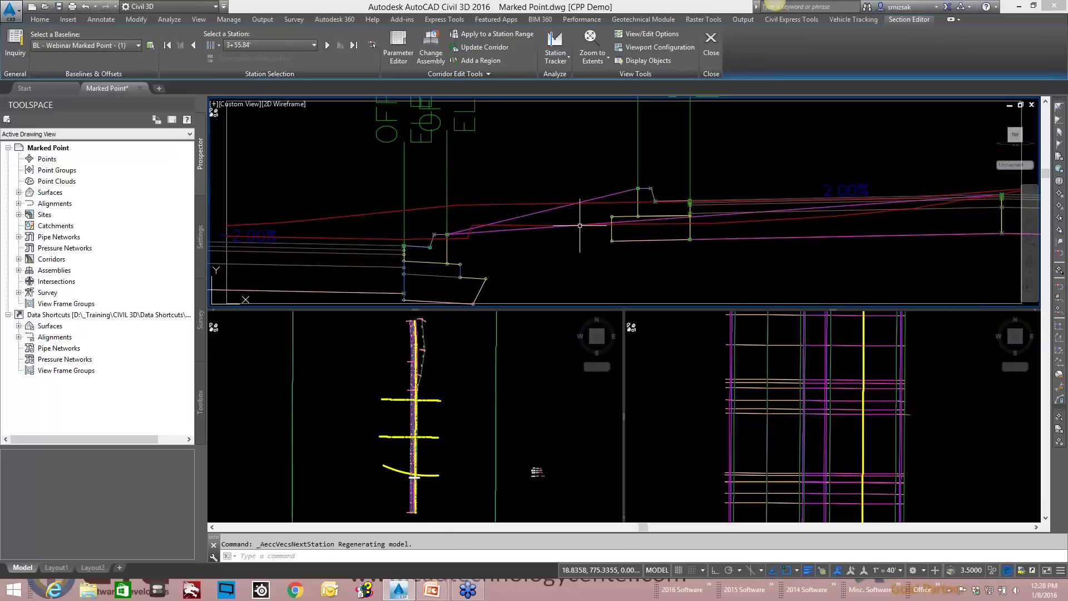
key("Escape")
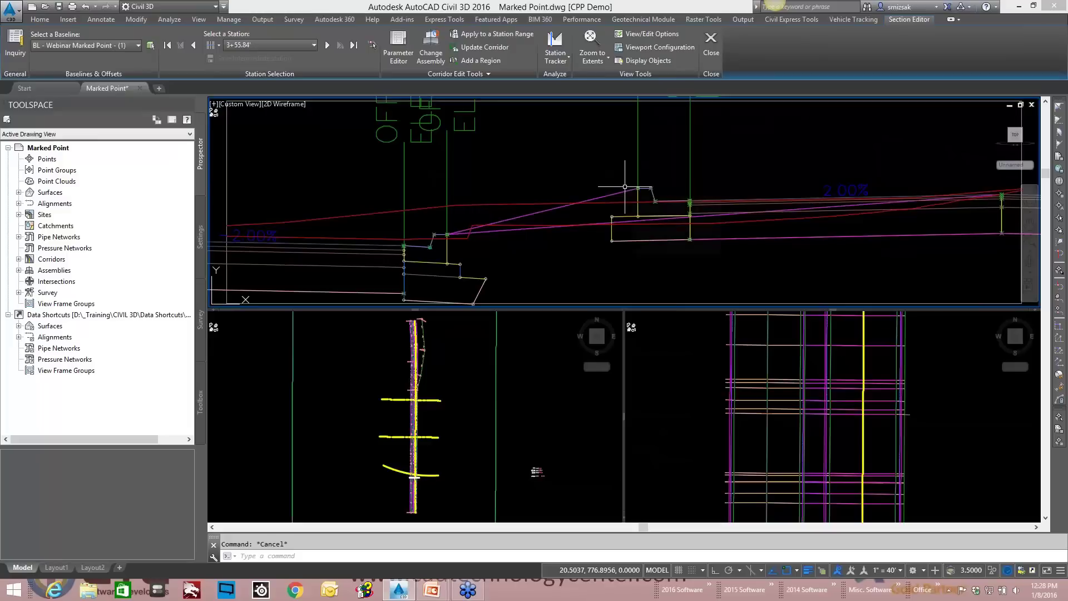
mouse_move(625, 186)
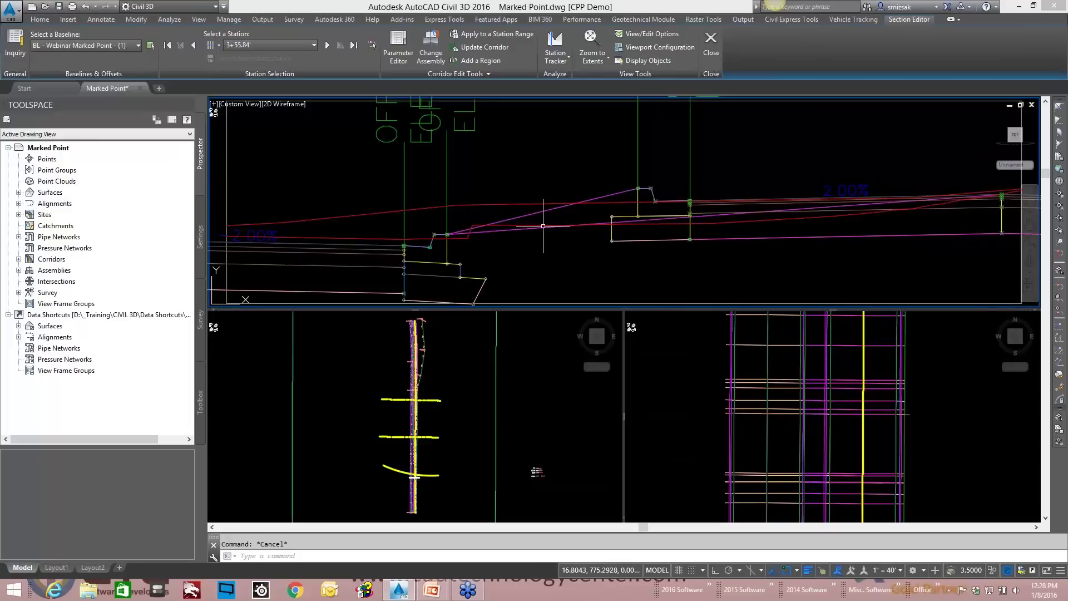
- Set Omit Link to Yes in the parameters of the median assembly's To North Bound subassembly and accept the properties
scroll(473, 247, "down", 2)
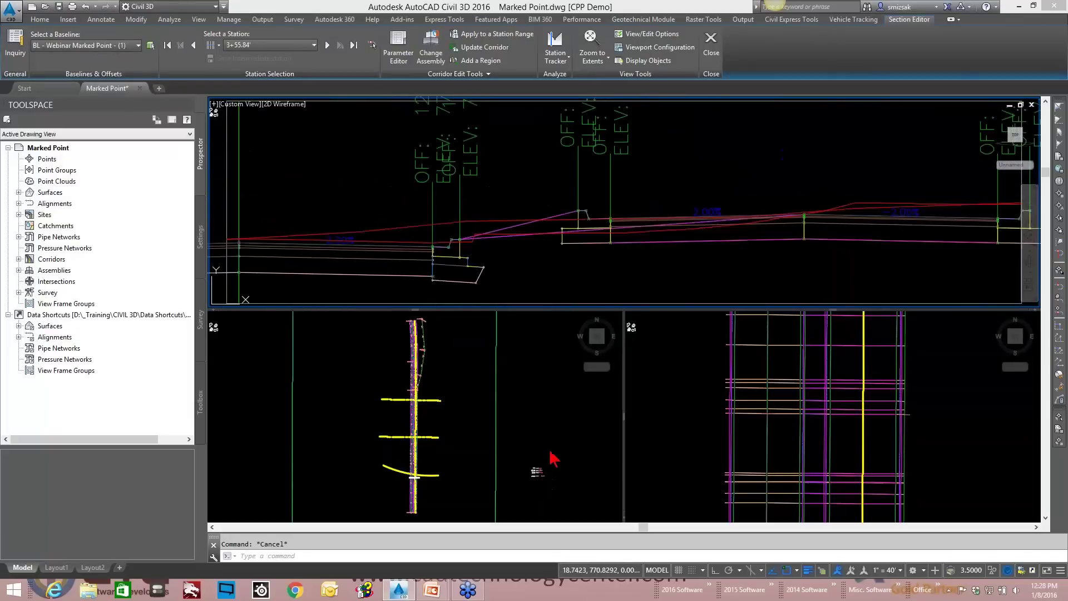
scroll(551, 457, "up", 8)
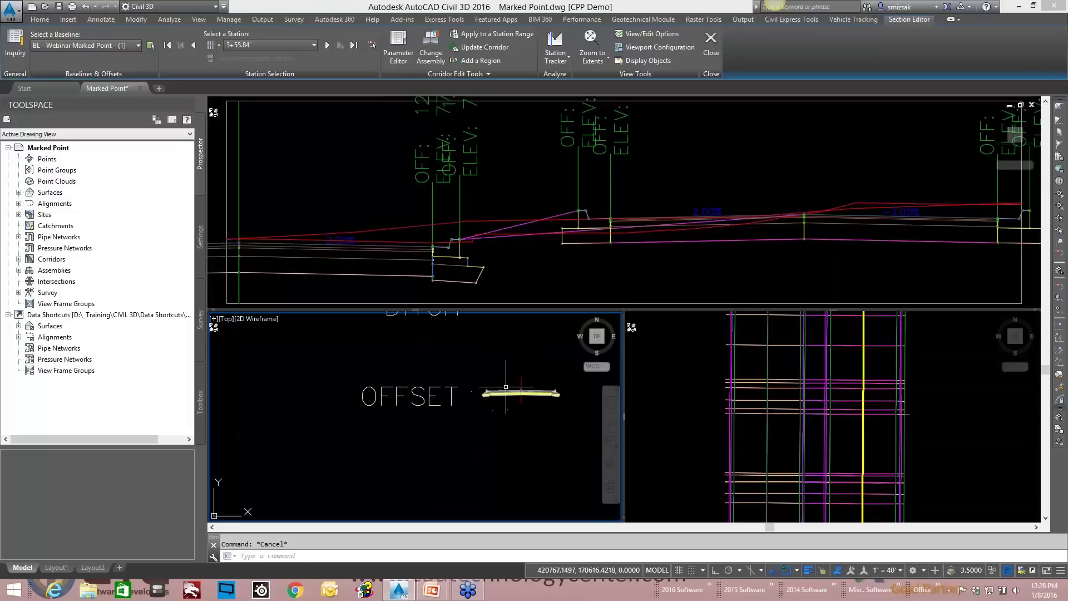
scroll(505, 387, "down", 3)
scroll(379, 402, "up", 4)
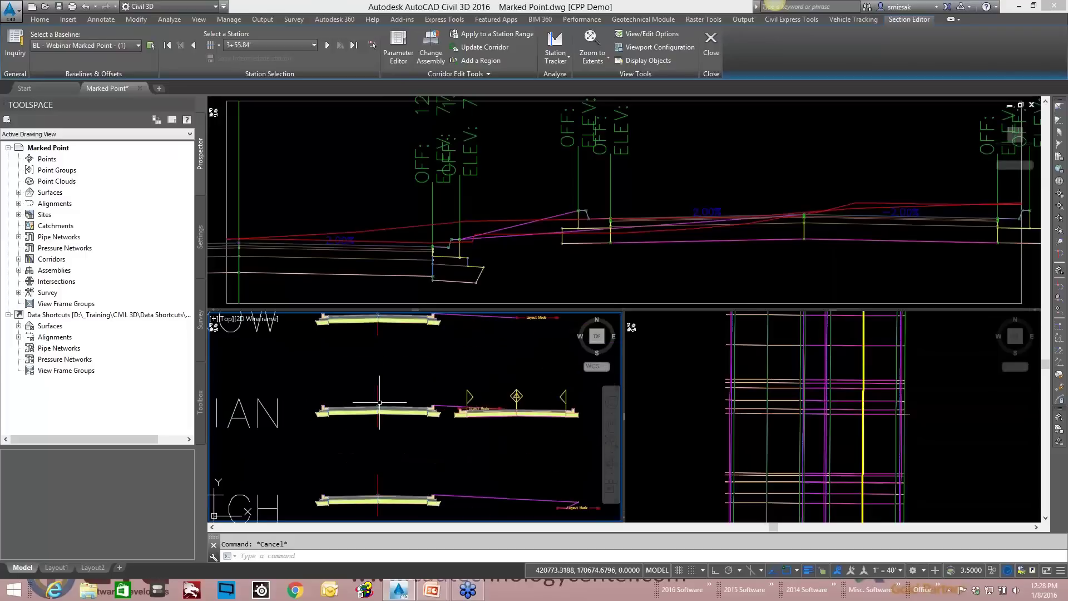
left_click(440, 407)
right_click(445, 407)
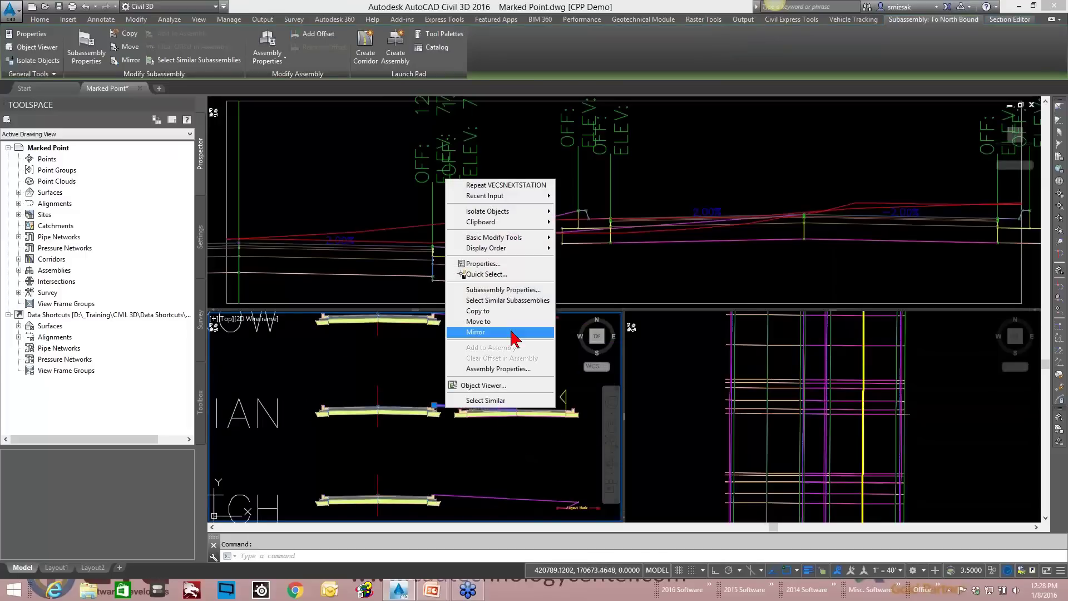
left_click(514, 291)
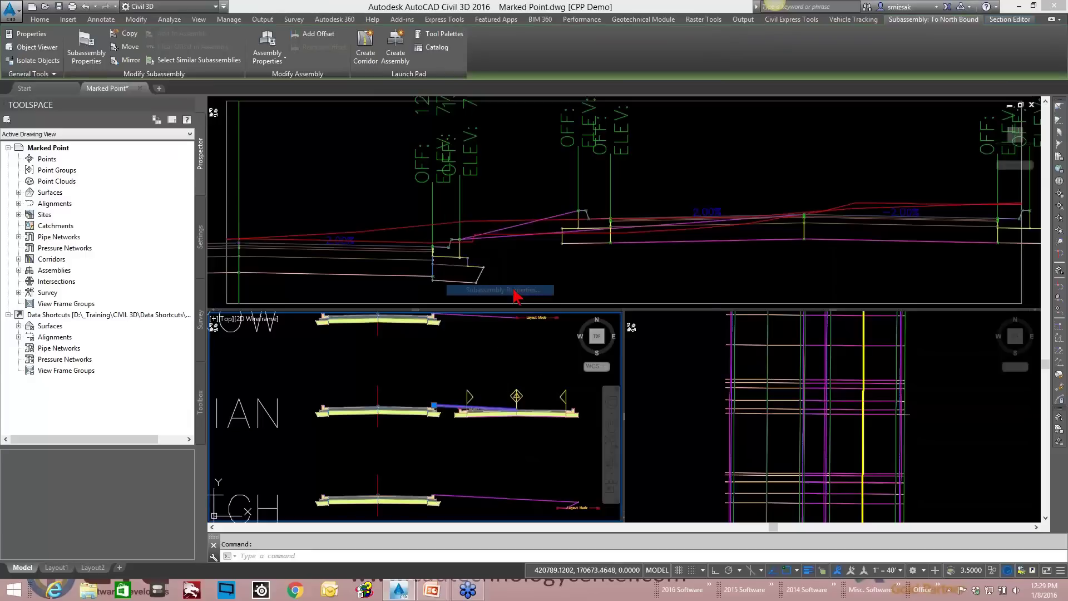
left_click(409, 181)
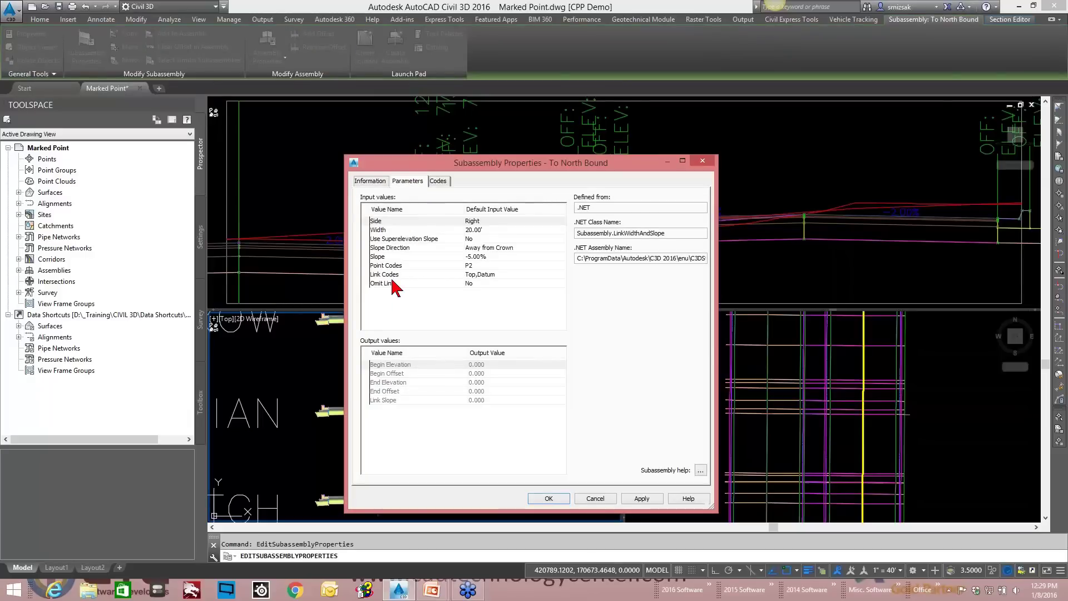
left_click(395, 283)
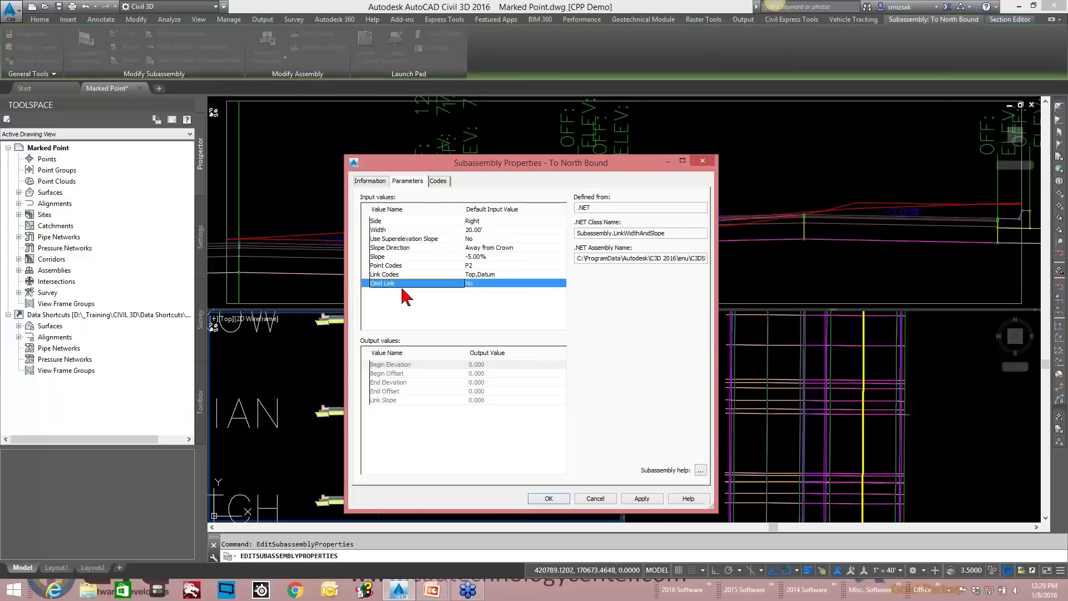
double_click(487, 283)
left_click(492, 332)
left_click(489, 349)
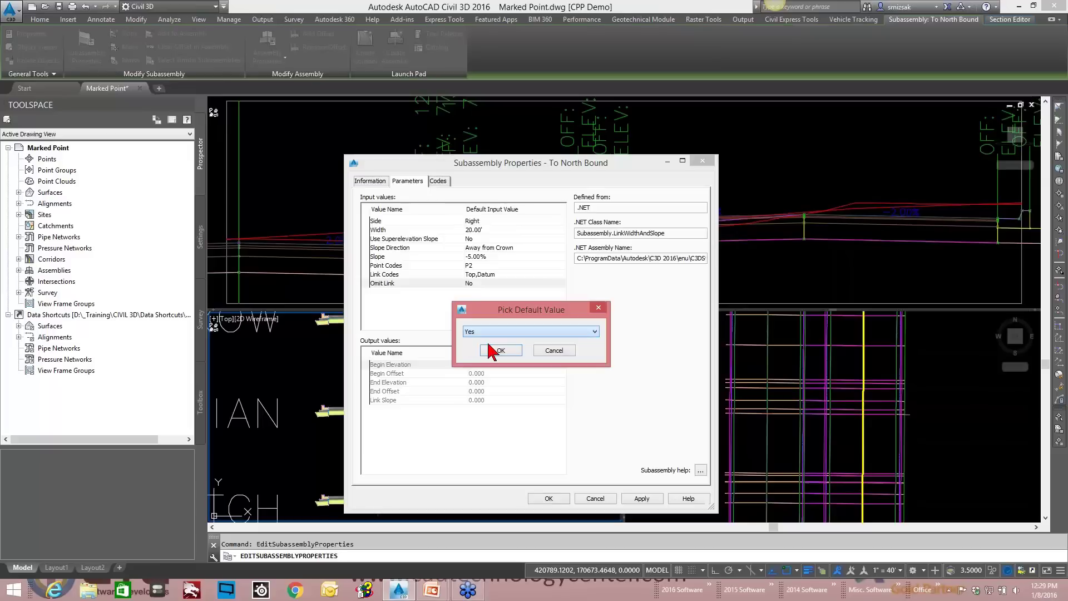
left_click(500, 351)
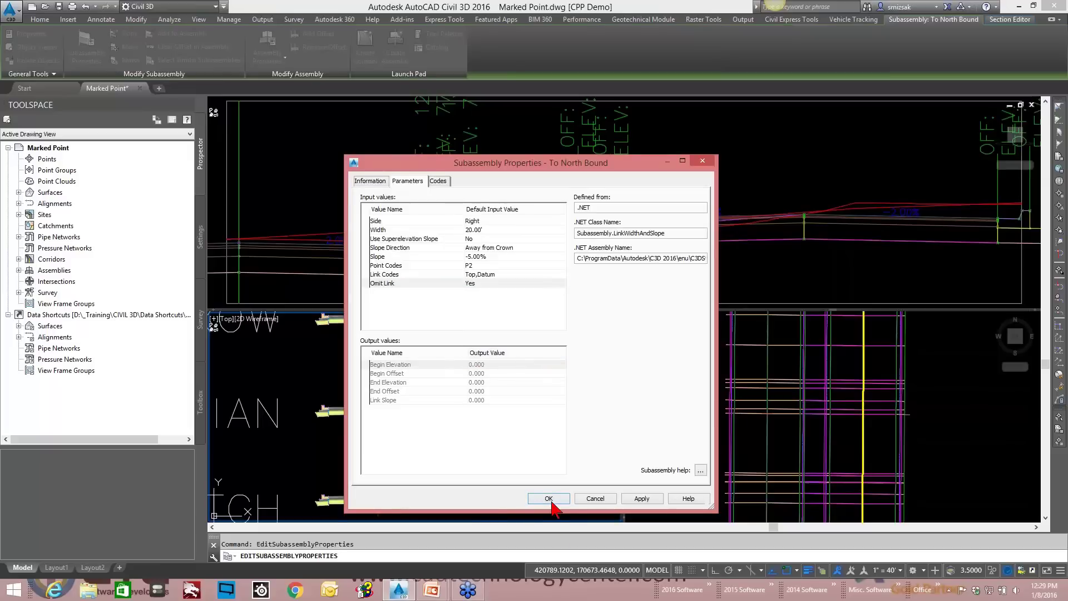
left_click(548, 498)
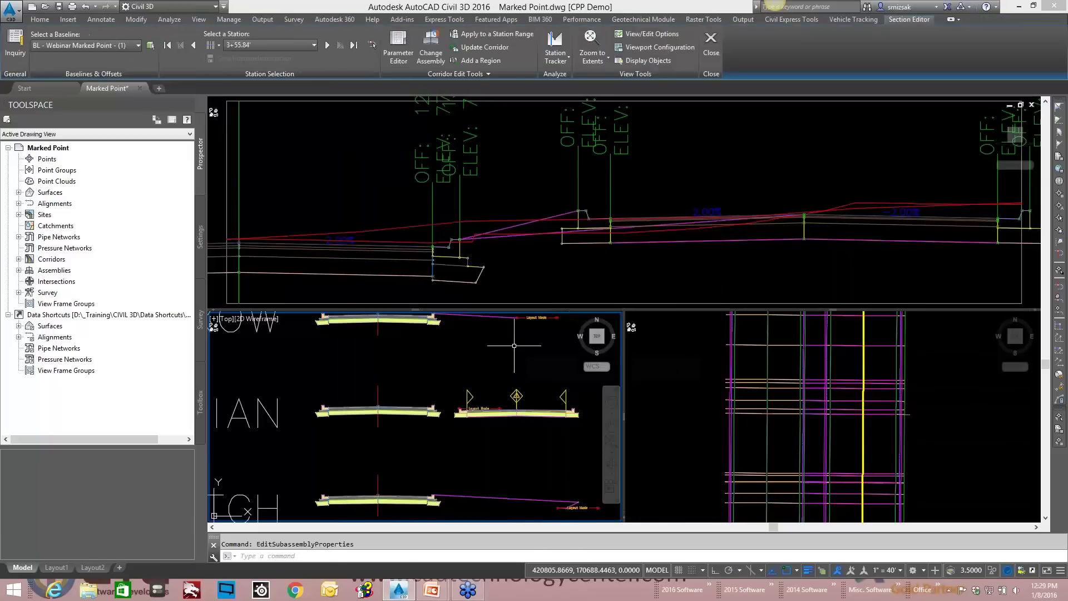
- Rebuild the Marked Point corridor
mouse_move(514, 346)
left_click(18, 260)
right_click(90, 272)
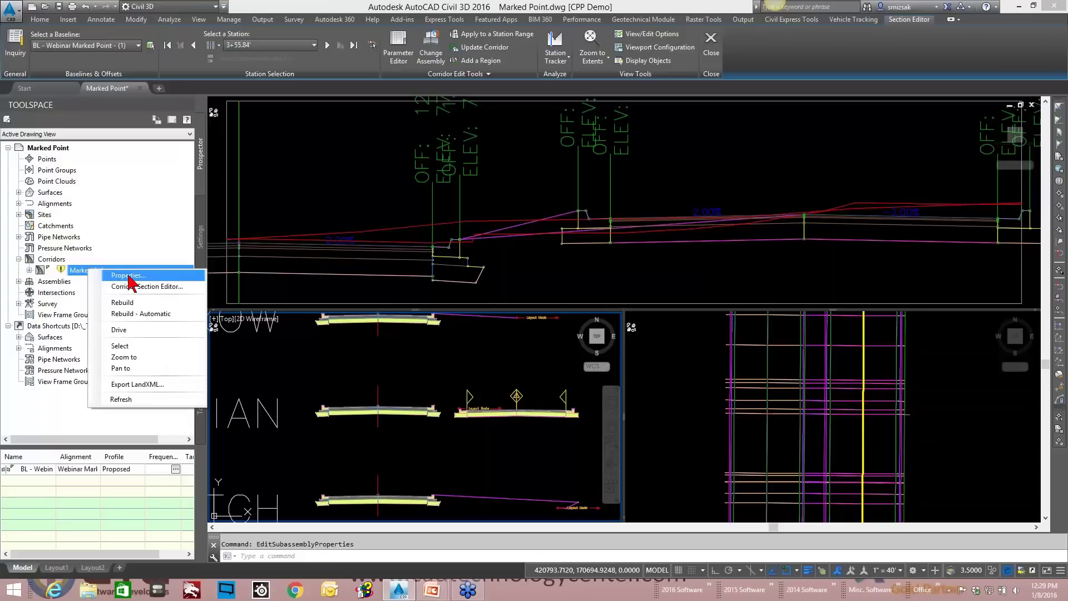
left_click(139, 304)
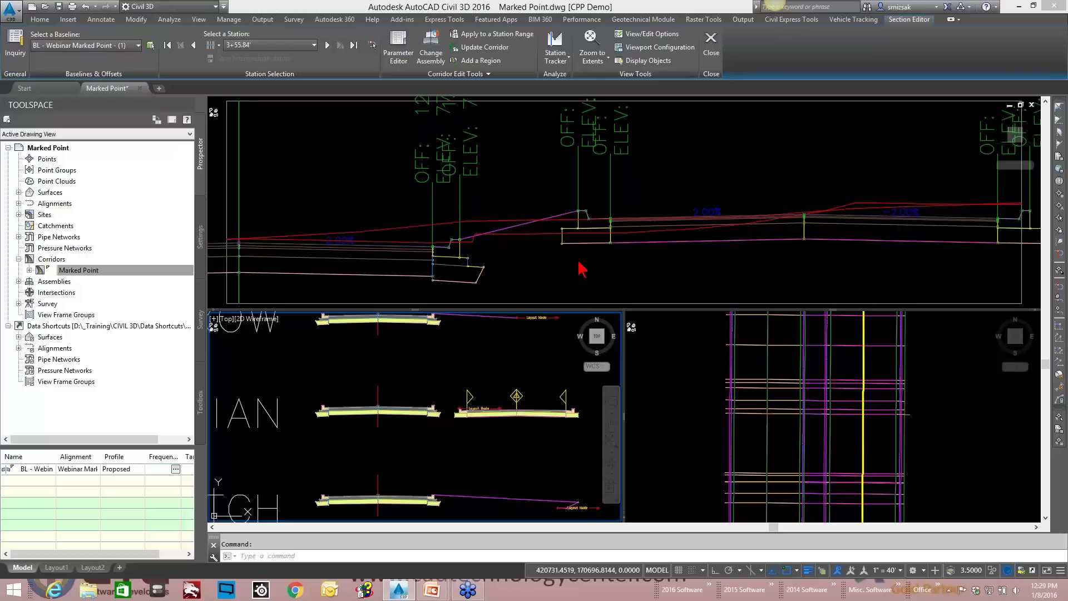
- Examine the rebuilt section at station 3+55.84 from the main roadway across the median to the far curb of the adjacent roadway
left_click(504, 261)
middle_click_drag(399, 257, 498, 216)
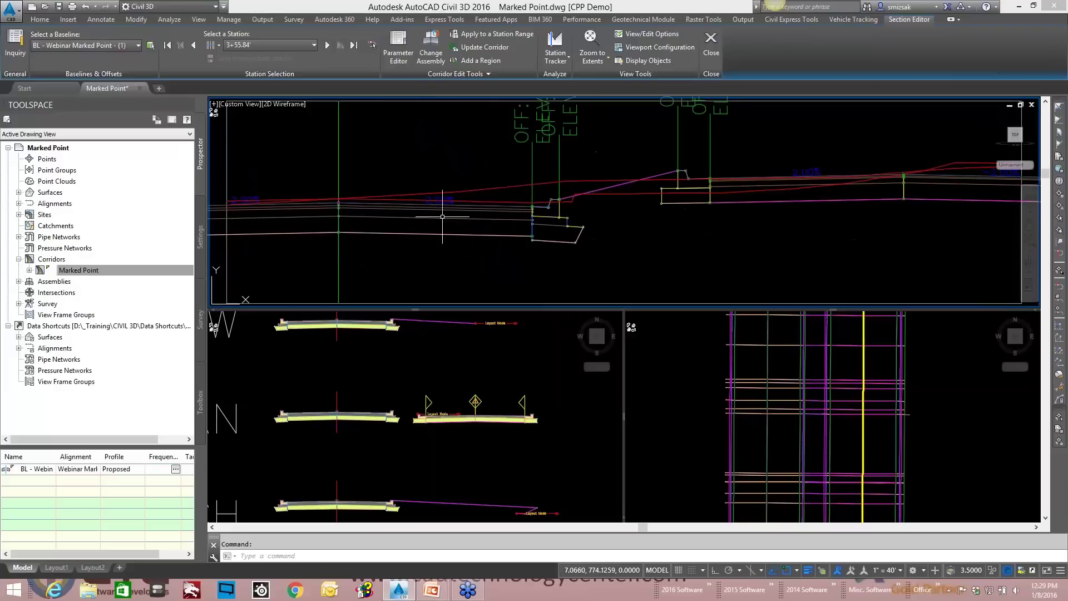
middle_click_drag(187, 194, 278, 199)
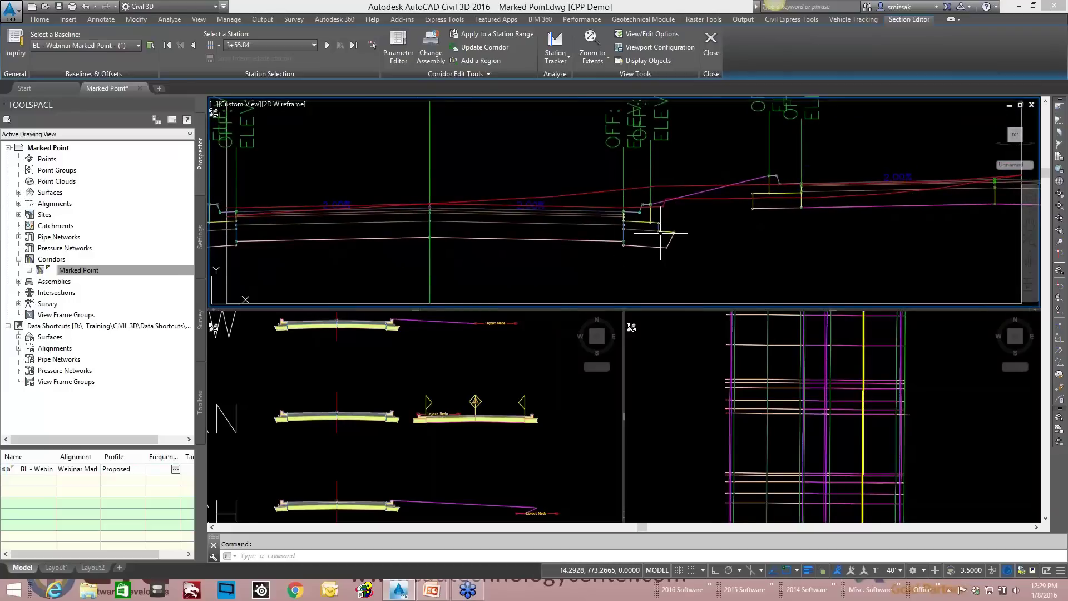
middle_click_drag(790, 222, 662, 238)
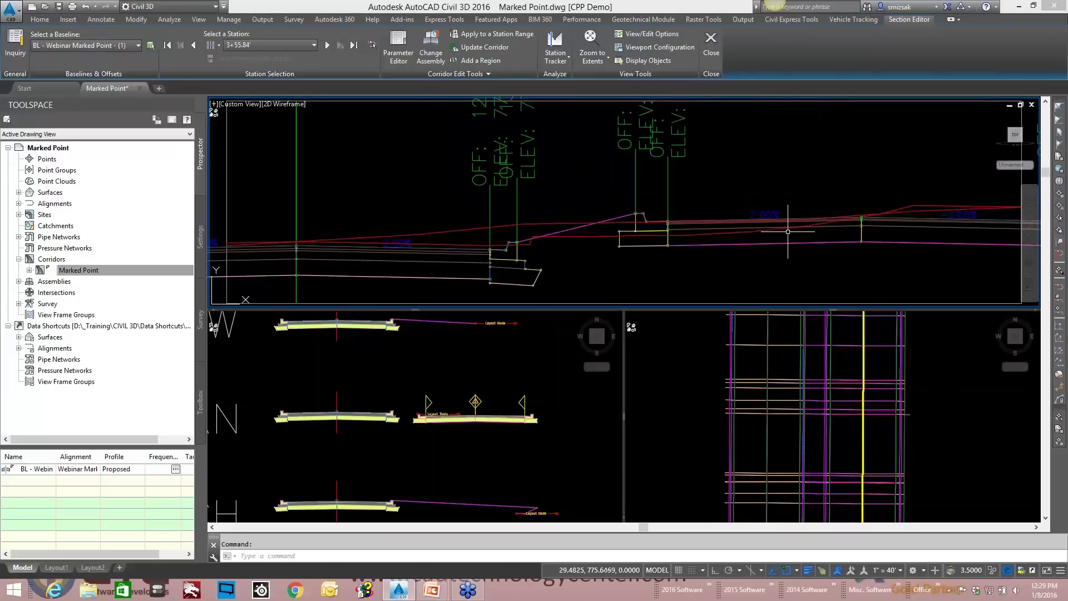
middle_click_drag(902, 231, 735, 250)
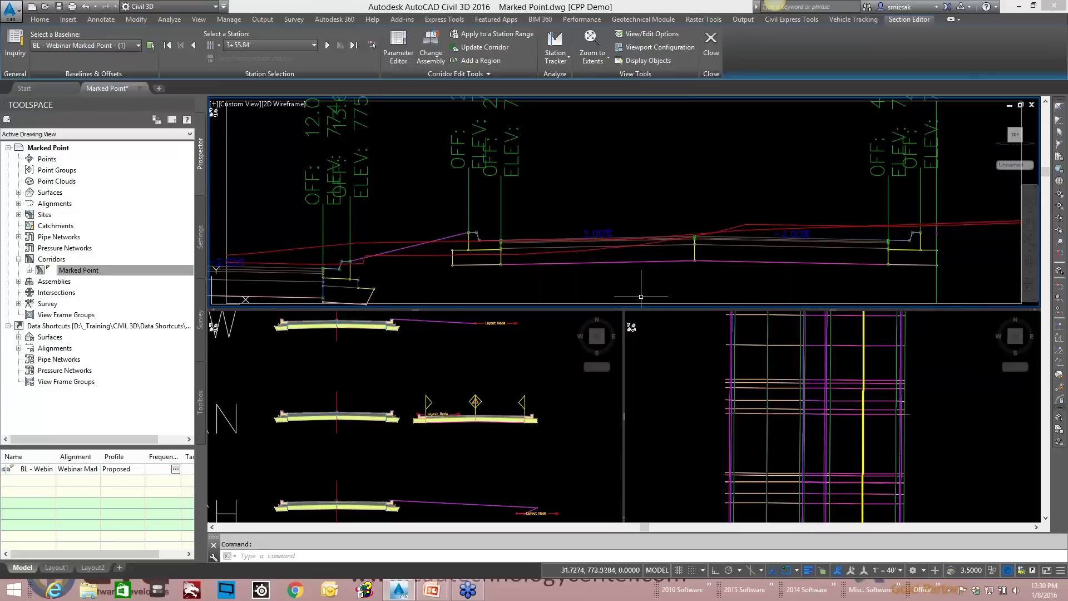
scroll(611, 233, "down", 1)
scroll(567, 231, "down", 1)
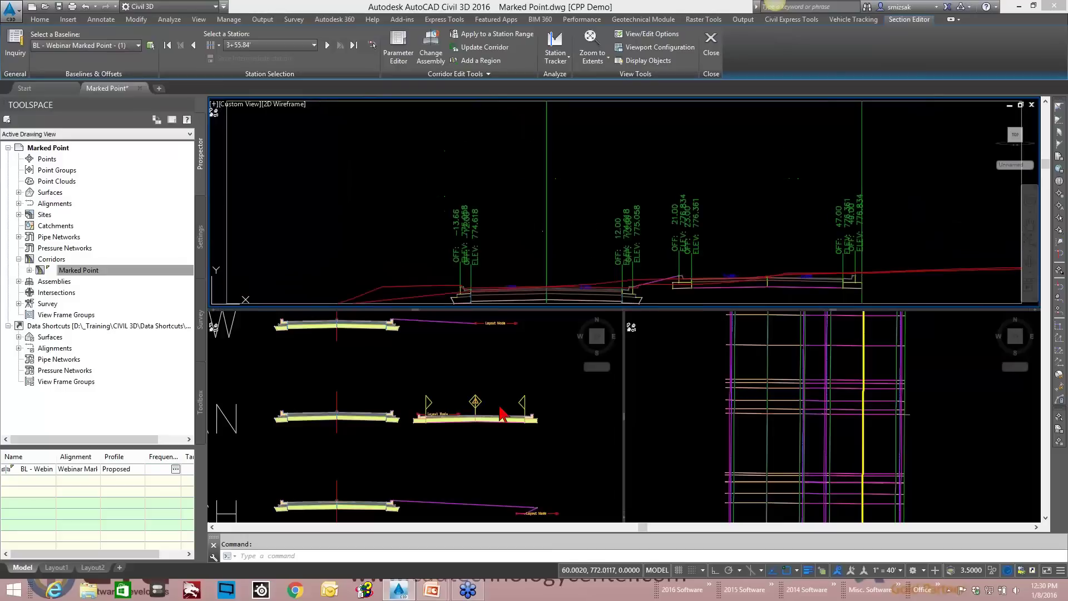
- Examine the ROW assembly's link running from the back of curb to its Layout Mode marked-point link
left_click(400, 378)
scroll(400, 370, "down", 2)
scroll(400, 360, "up", 2)
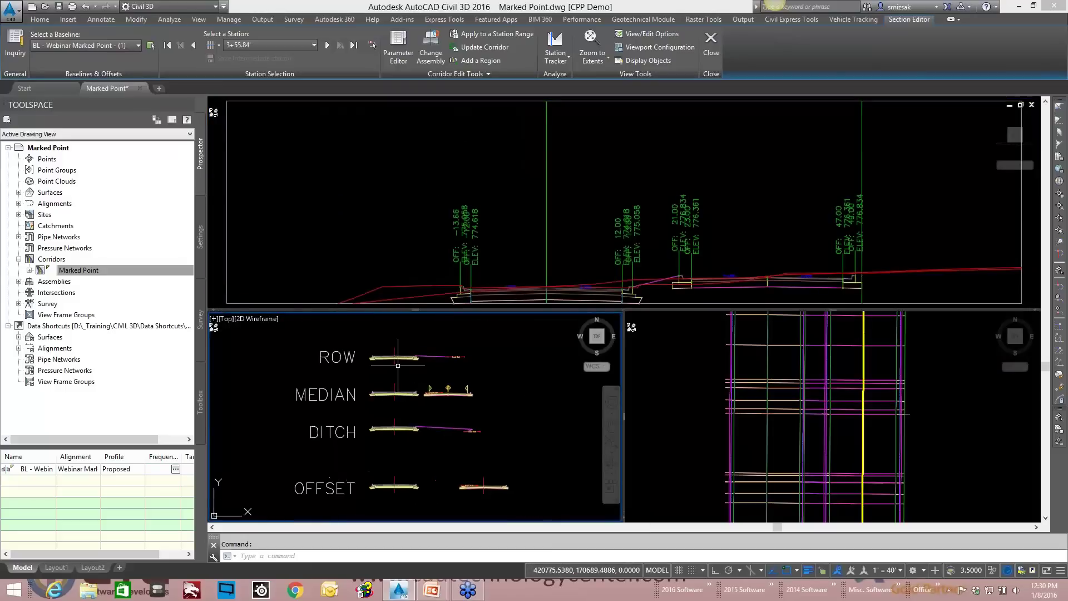
scroll(400, 361, "up", 1)
scroll(400, 367, "down", 1)
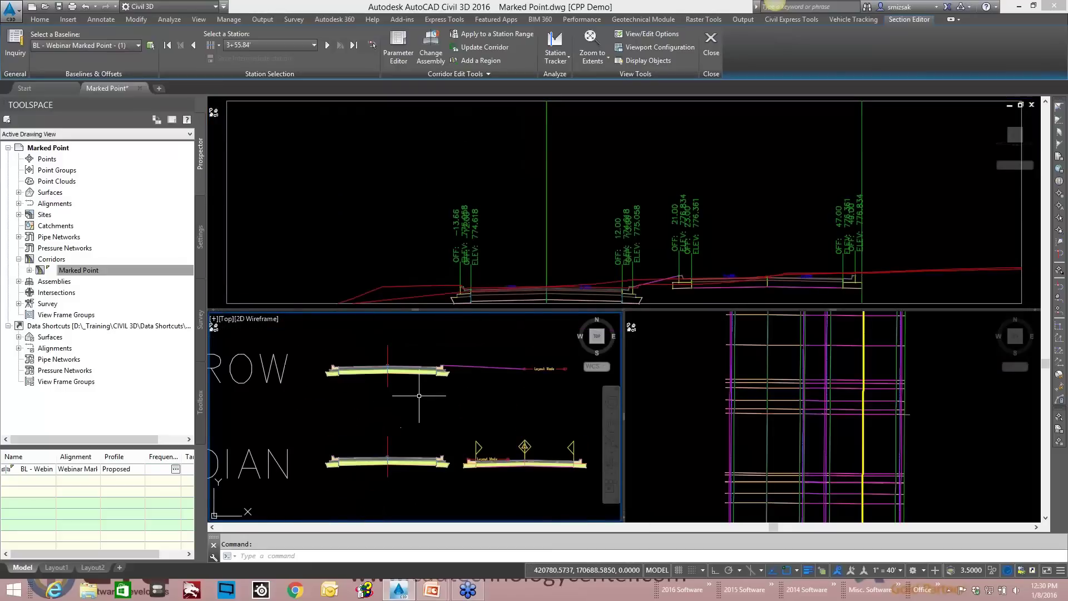
middle_click_drag(420, 375, 386, 414)
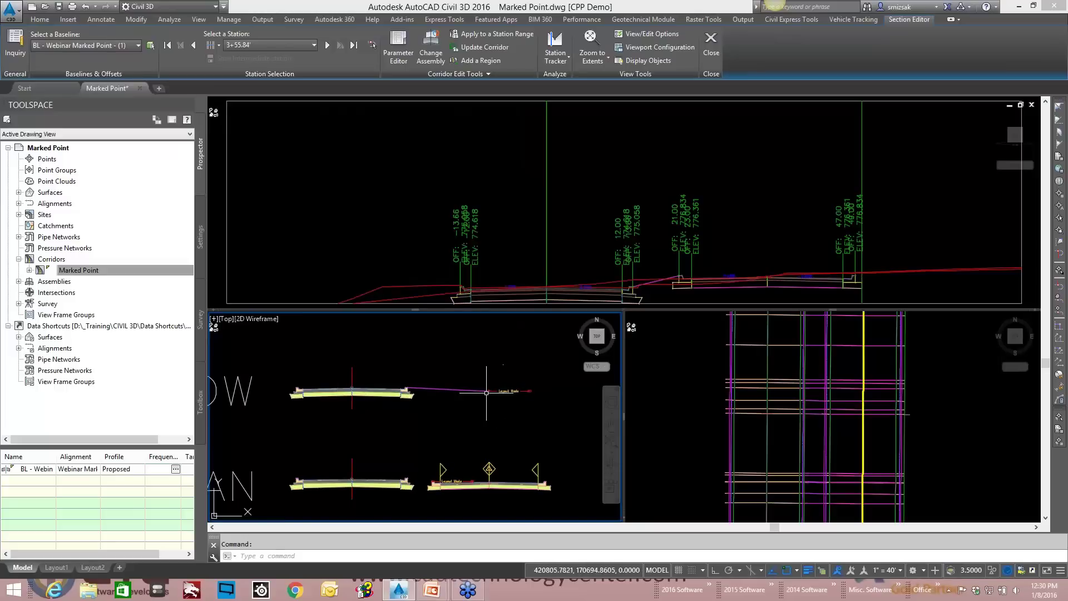
scroll(486, 392, "up", 3)
middle_click_drag(486, 393, 369, 418)
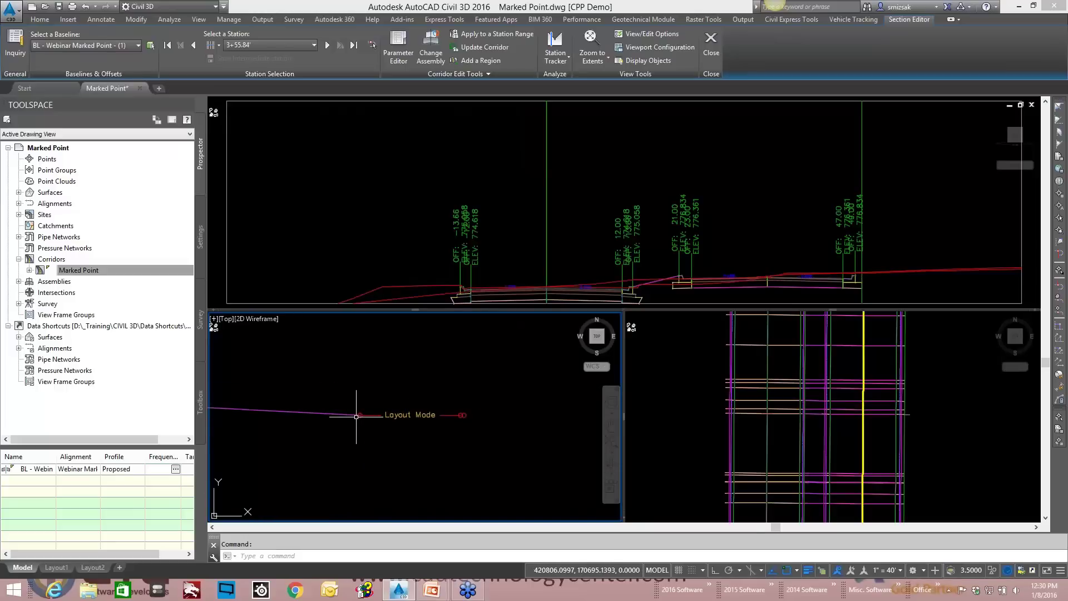
mouse_move(333, 411)
middle_click_drag(306, 433, 470, 359)
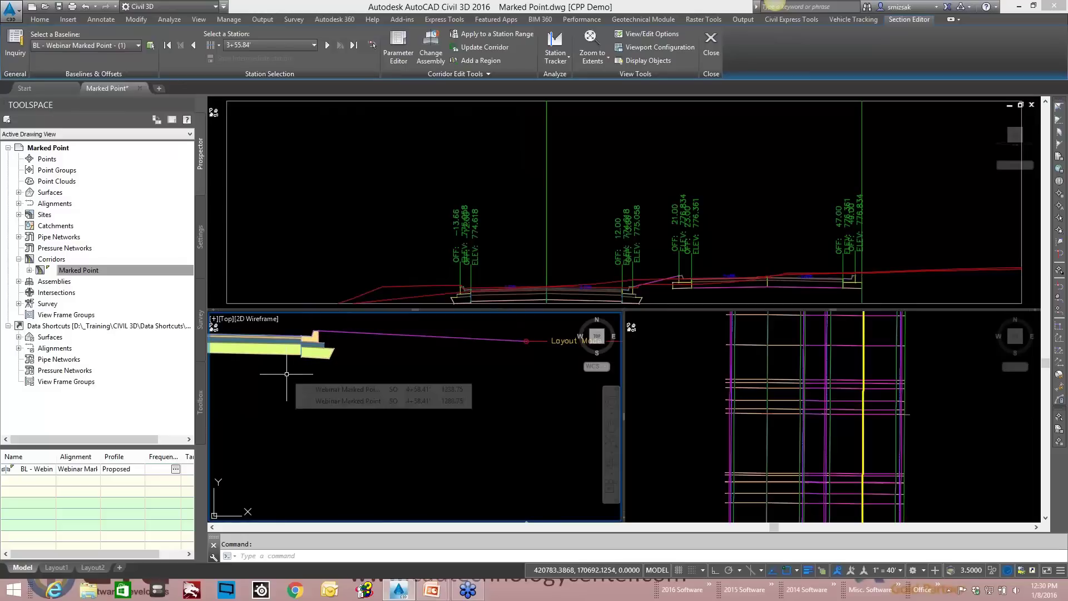
middle_click_drag(433, 387, 325, 435)
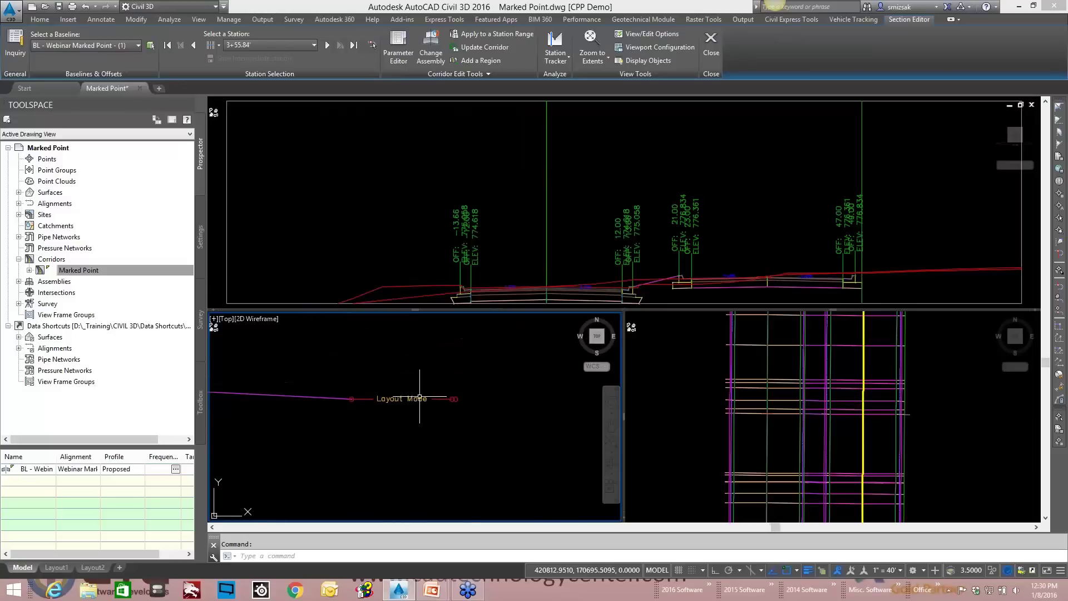
scroll(389, 407, "up", 2)
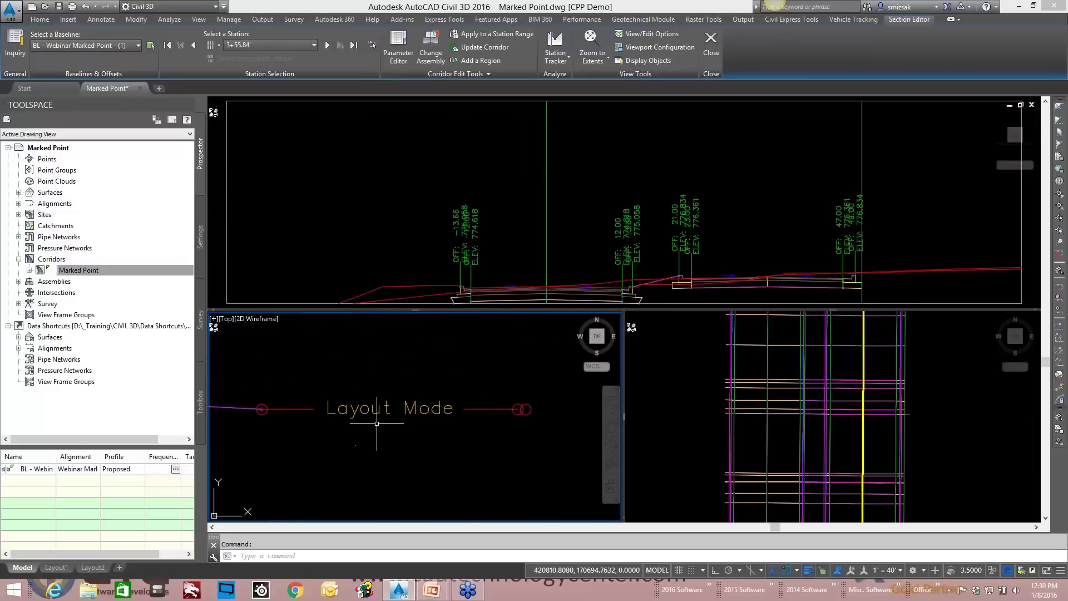
mouse_move(377, 423)
- Review the Marked Point Name in the parameters of the ROW assembly's LinkToMarkedPoint subassembly, and close the properties without changes
key("Escape")
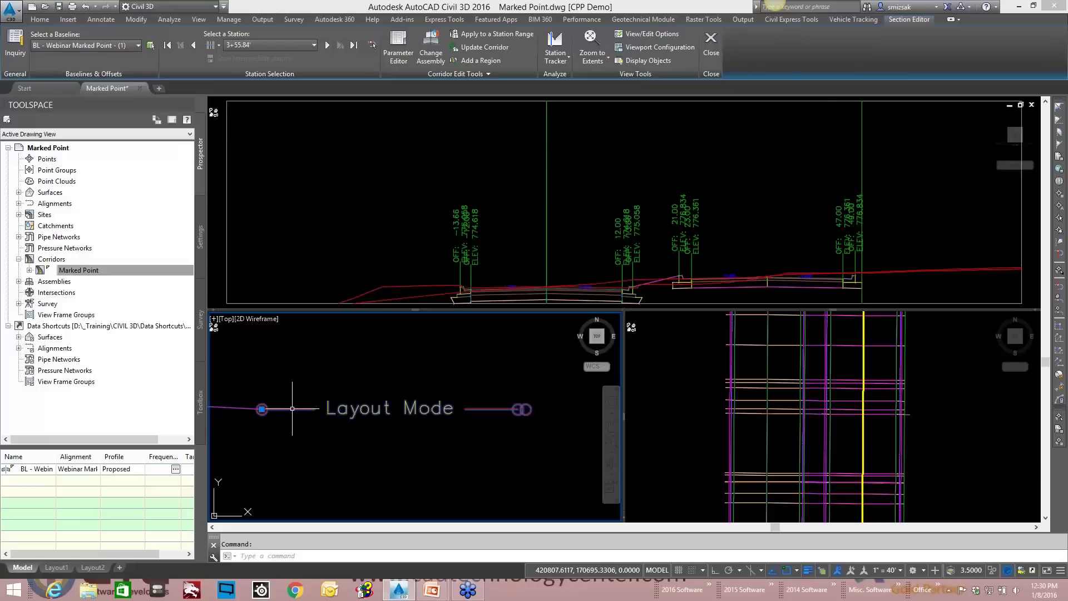
left_click(284, 410)
right_click(294, 409)
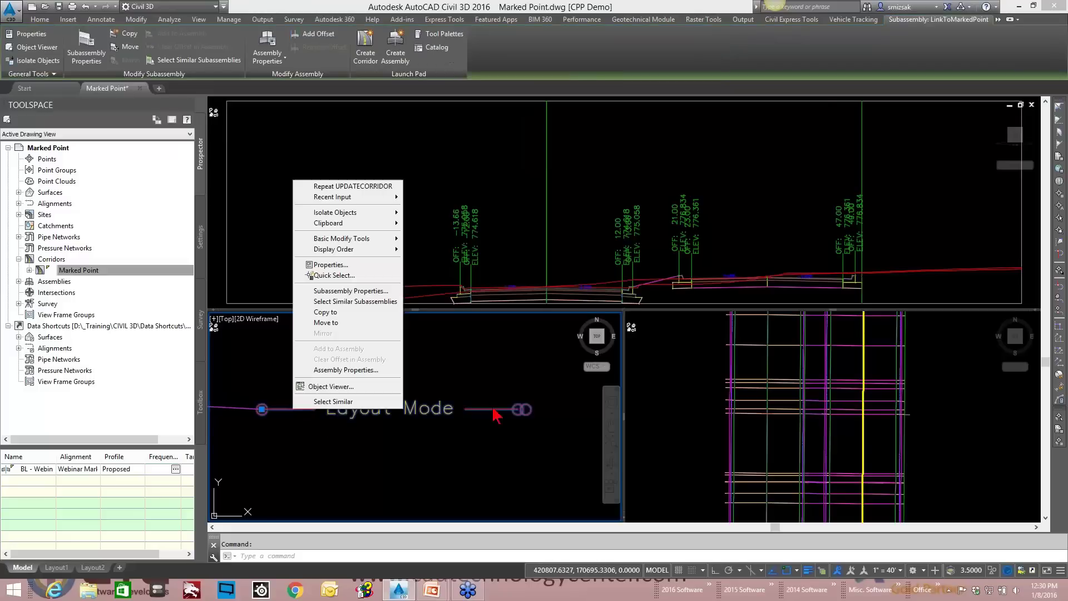
left_click(349, 291)
left_click(407, 181)
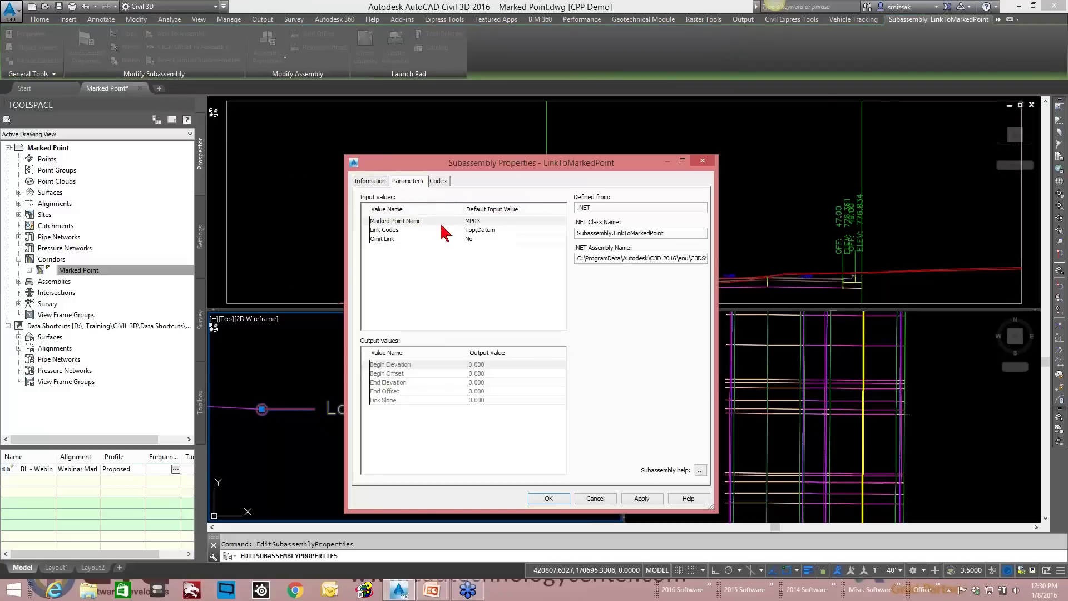
left_click(515, 223)
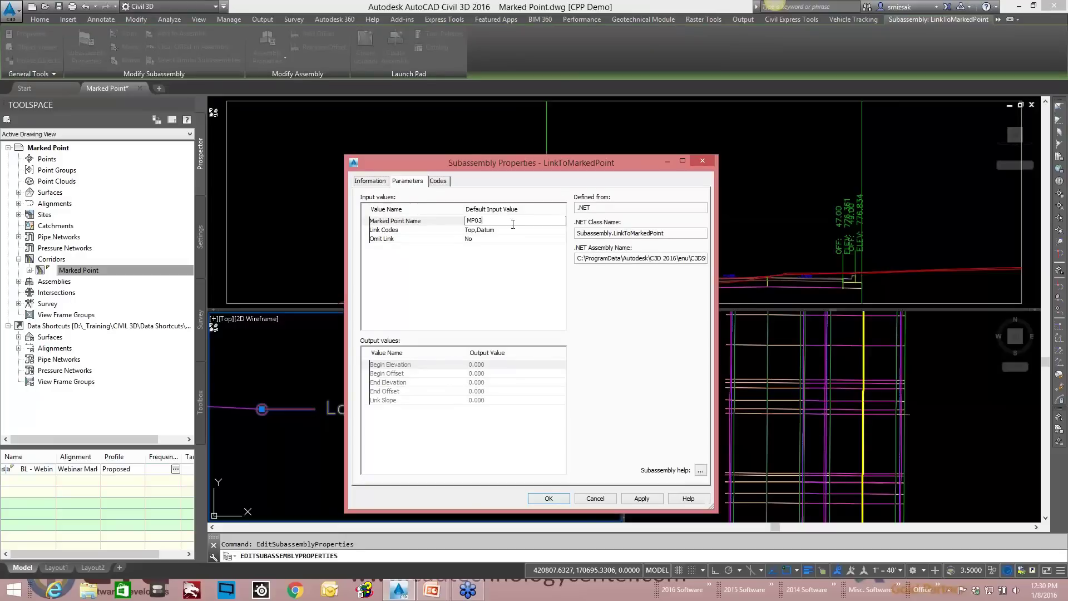
left_click(595, 499)
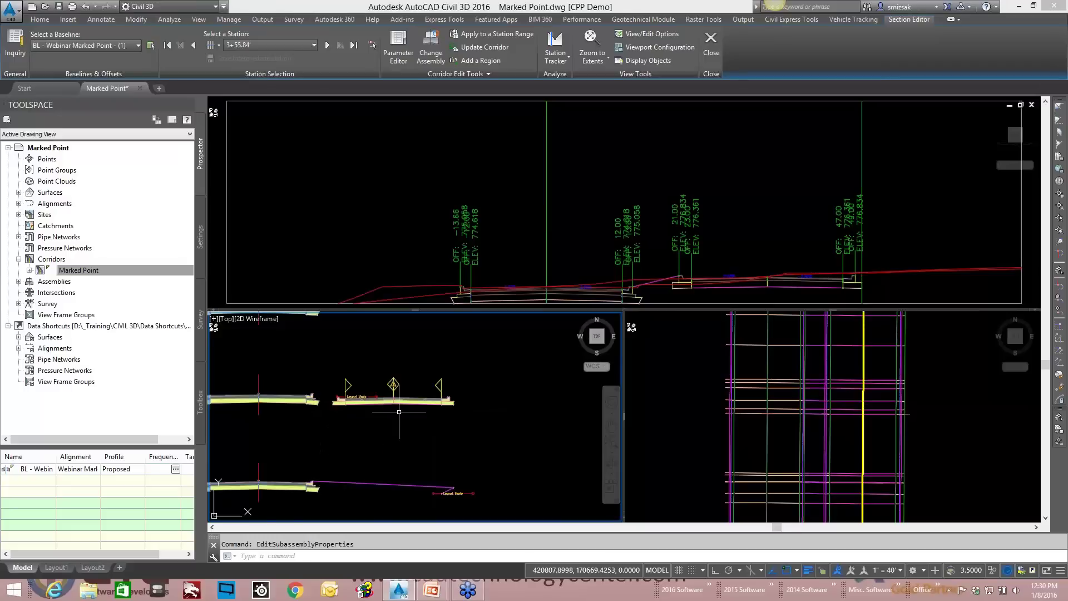
- Inspect the LinkToMarkedPoint at the curb of the median assembly's adjacent roadway, and view both roadways in the section at station 3+55.84
scroll(399, 411, "up", 5)
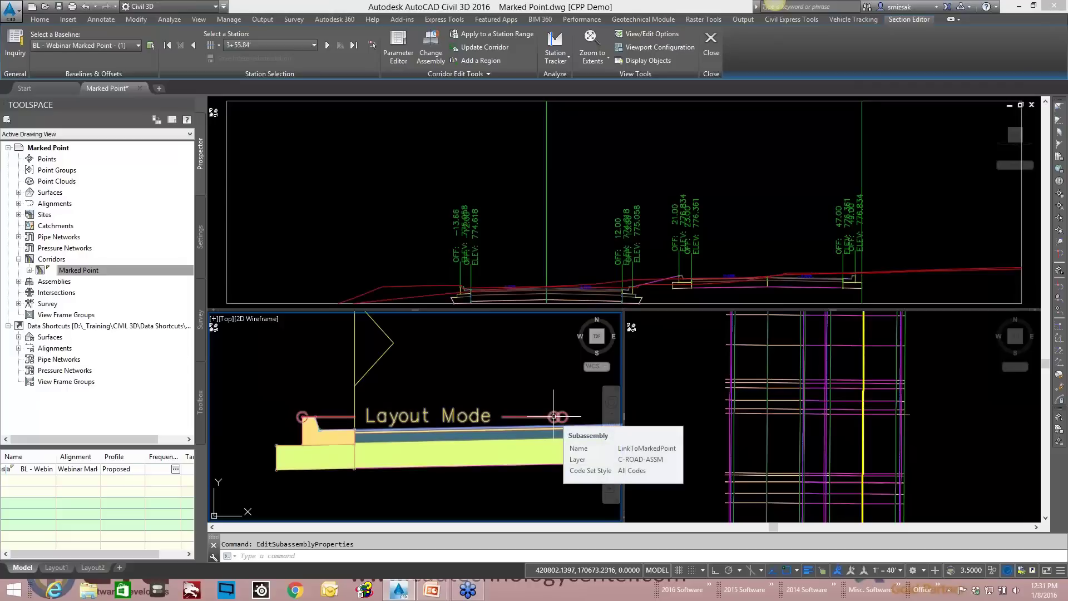
left_click(473, 181)
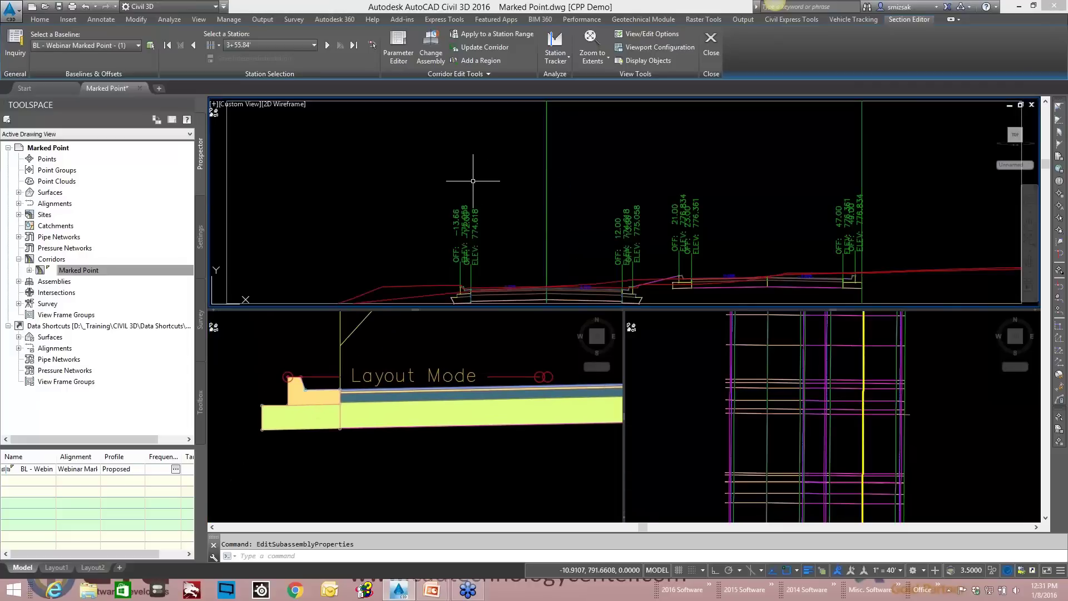
middle_click_drag(390, 189, 361, 145)
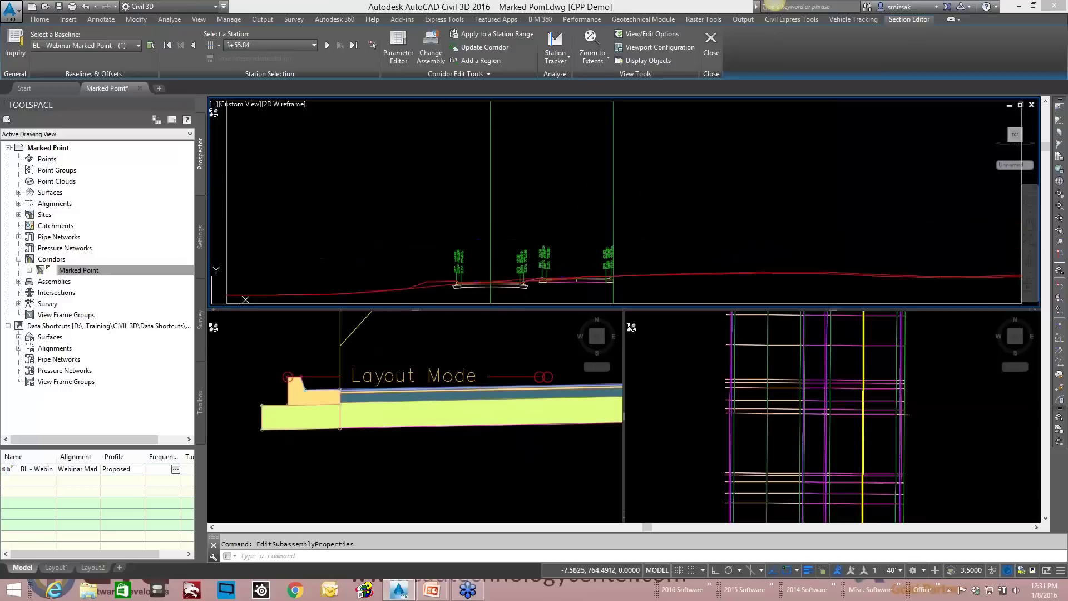
scroll(504, 201, "down", 3)
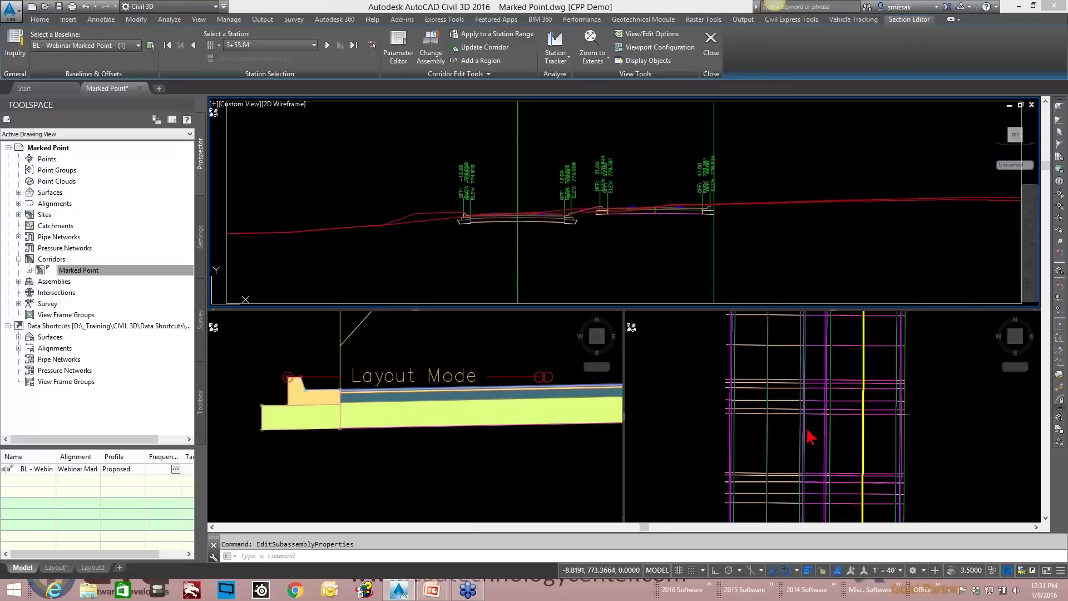
- Change the Marked Point corridor's region assembly from Marked Point 2 to Marked Point 4 in the corridor properties
left_click(781, 387)
left_click(782, 388)
right_click(779, 387)
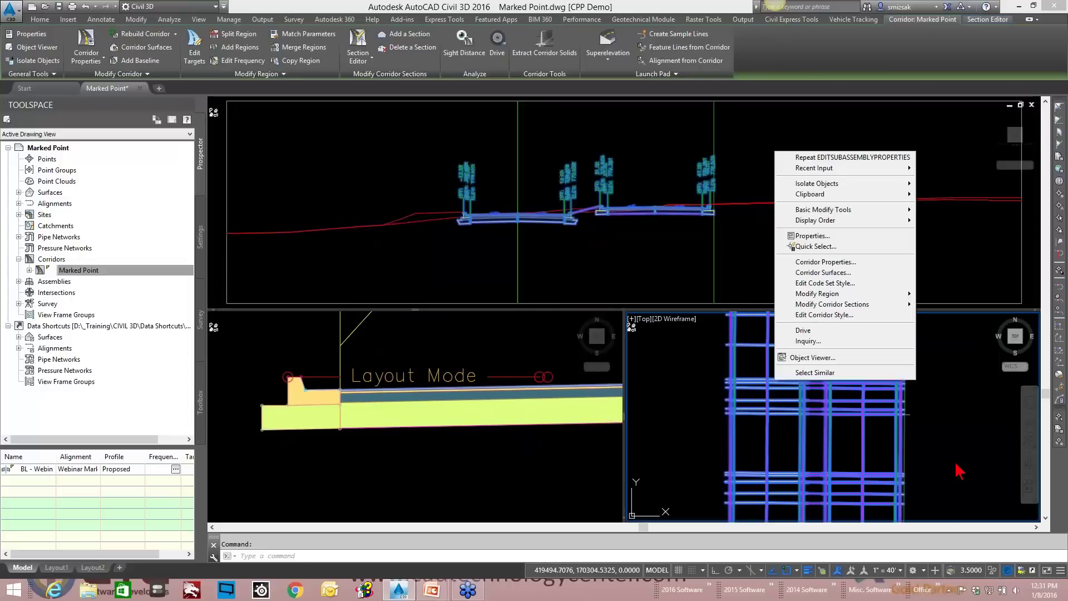
left_click(831, 263)
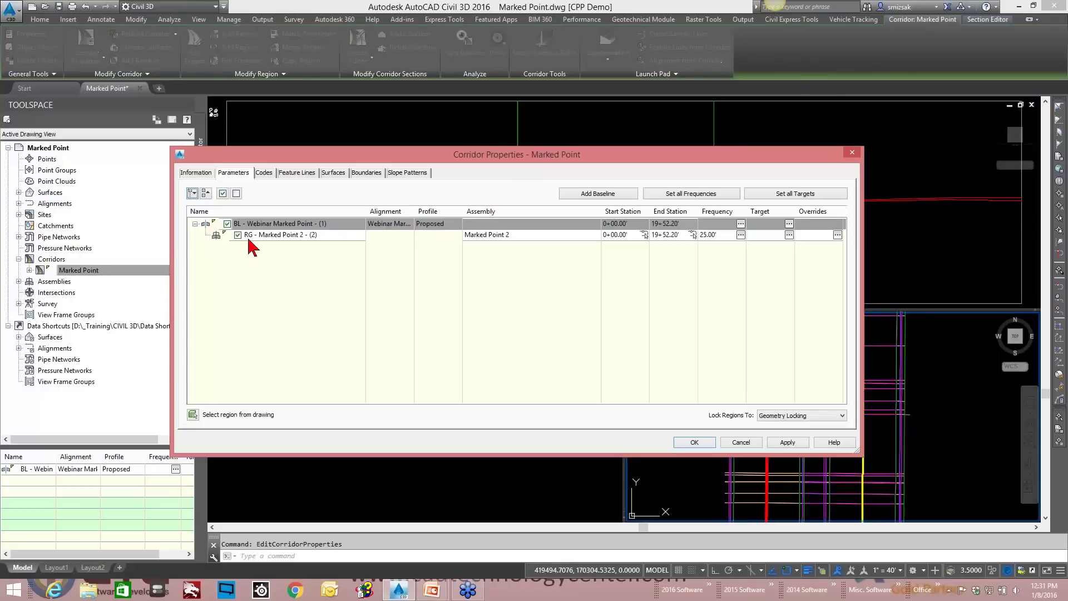
left_click(507, 235)
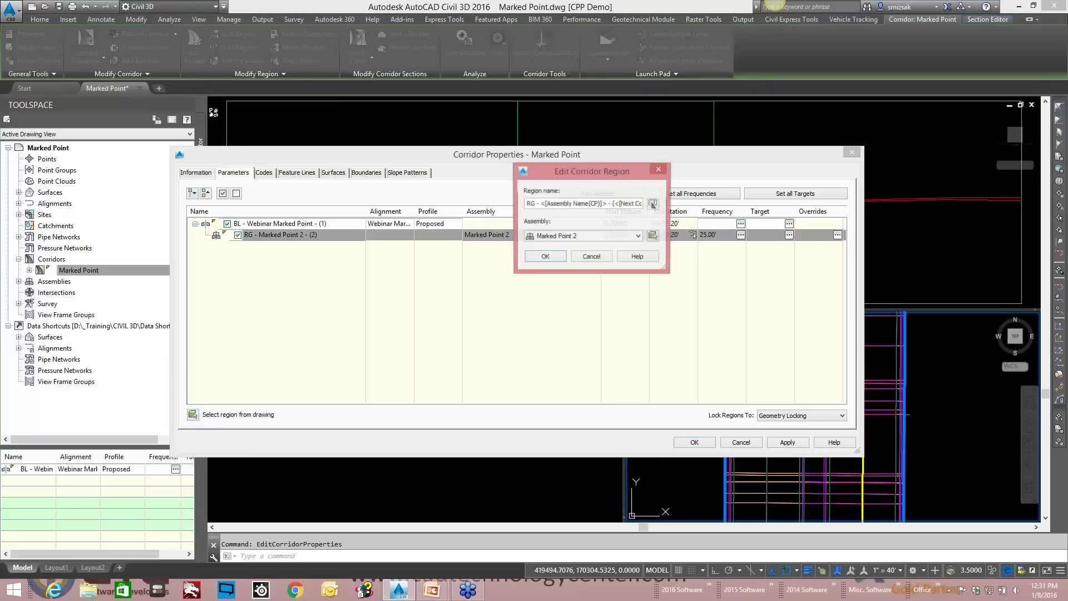
left_click(566, 239)
left_click(580, 274)
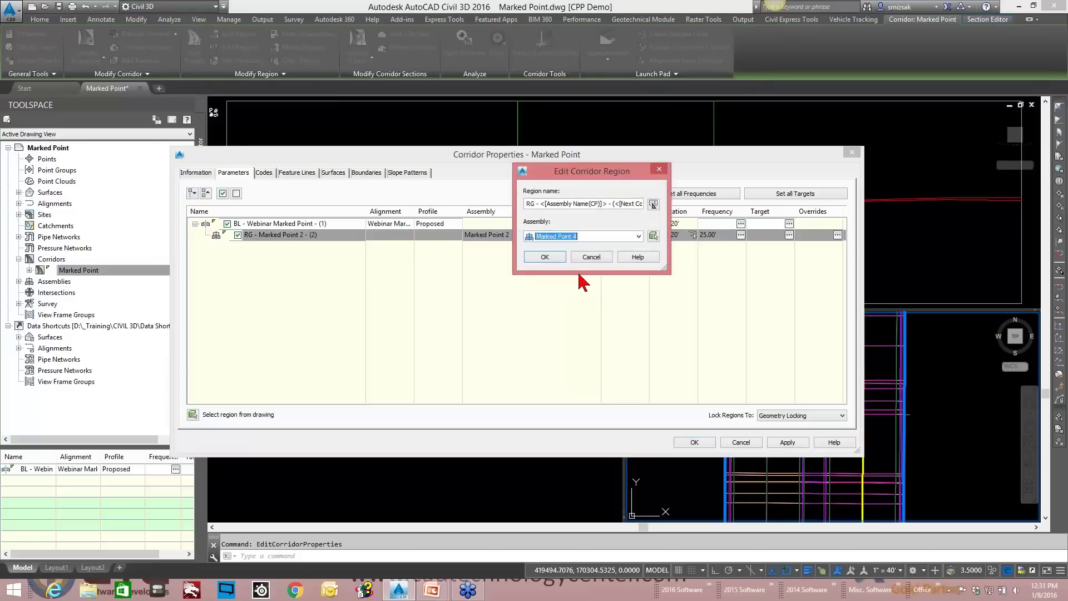
left_click(553, 259)
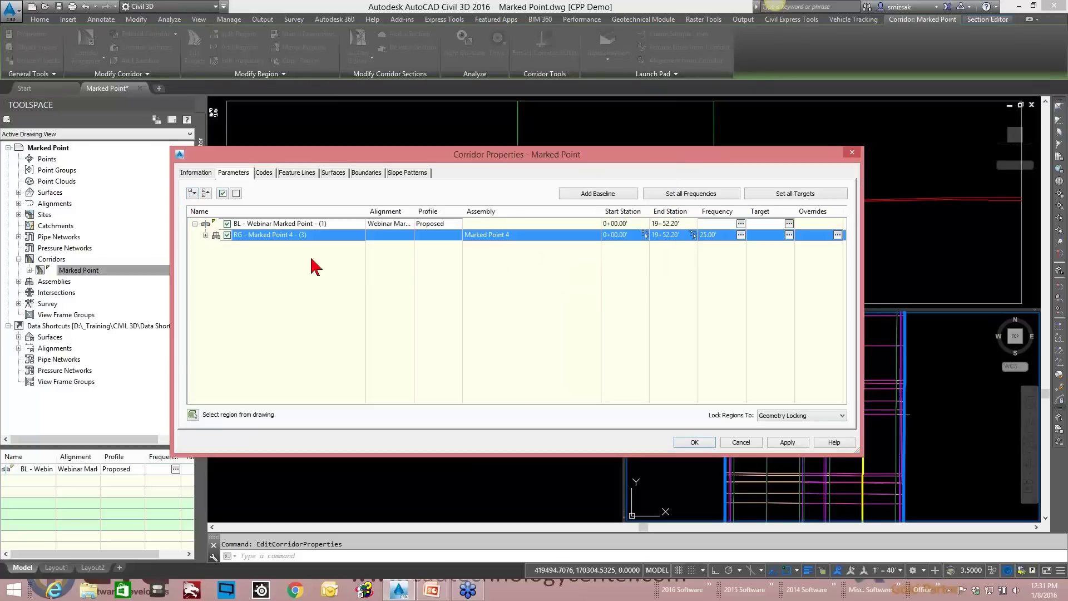
- Assign the Webinar Marked Point NB alignment to the offset baseline under the Marked Point 4 region
left_click(205, 235)
left_click(407, 247)
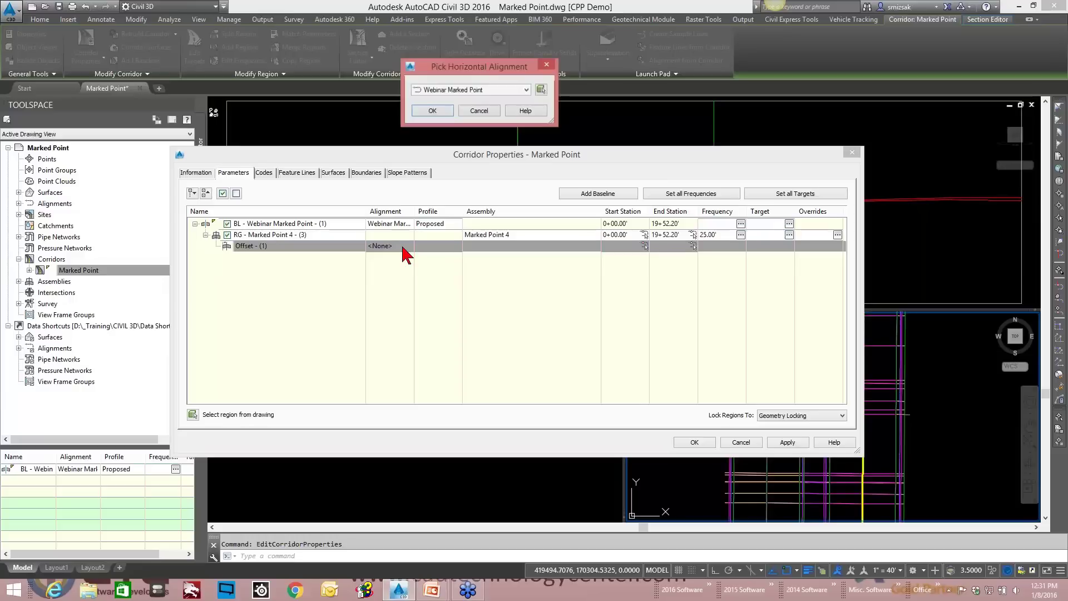
left_click(526, 89)
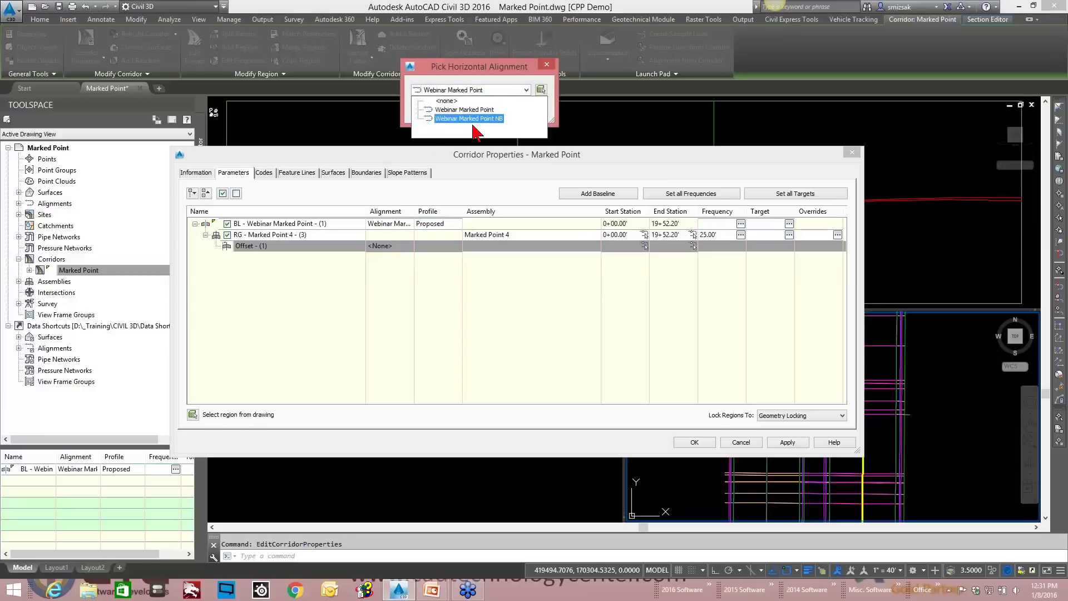
left_click(476, 121)
left_click(432, 110)
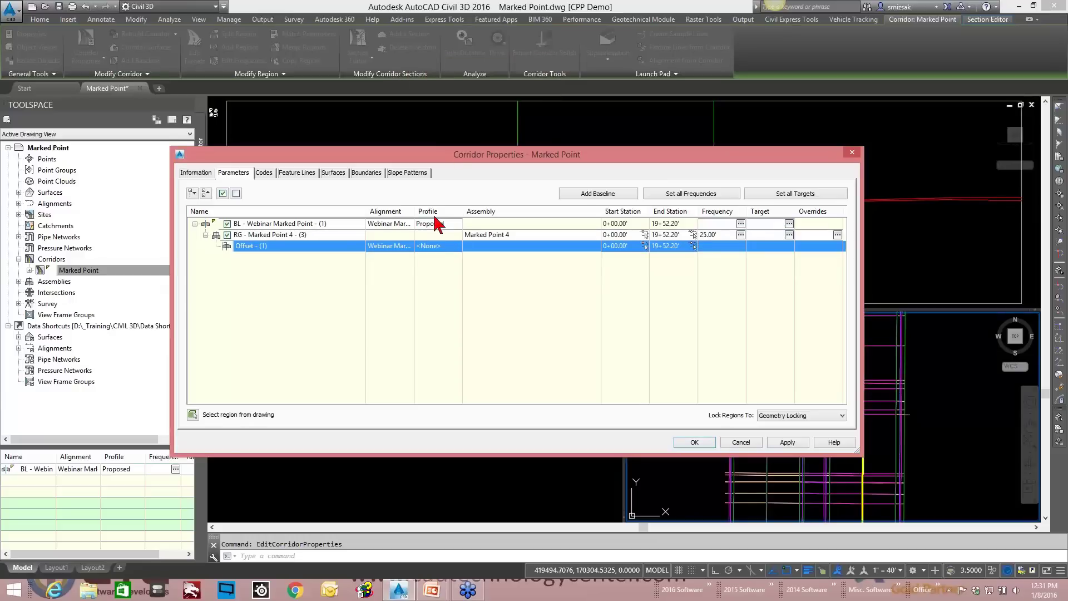
- Assign the Proposed (1) profile to the region's offset baseline, and accept the corridor properties to rebuild the corridor
left_click(448, 247)
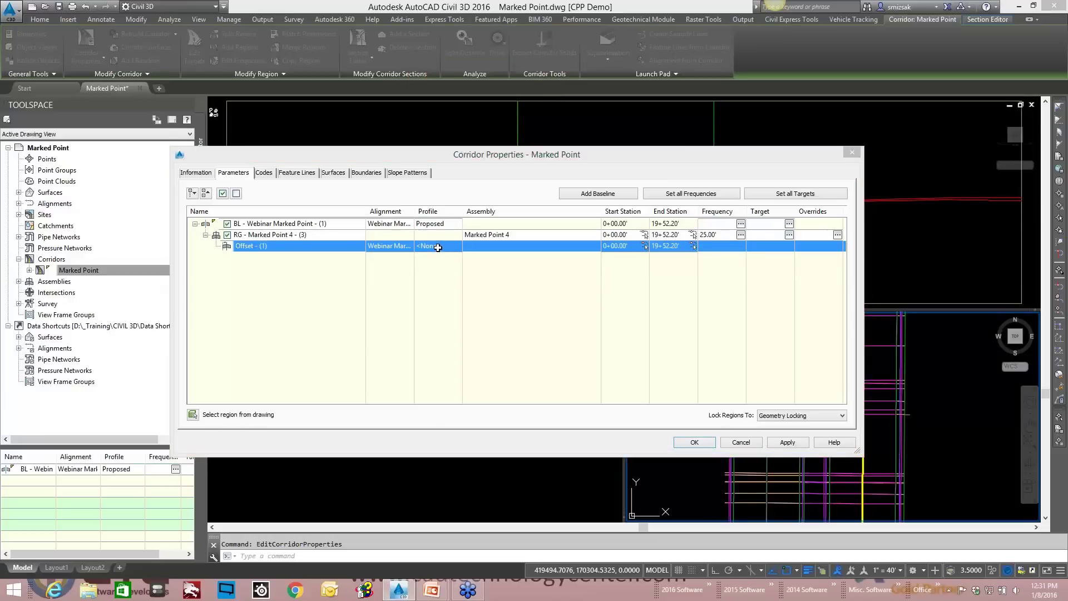
left_click(507, 304)
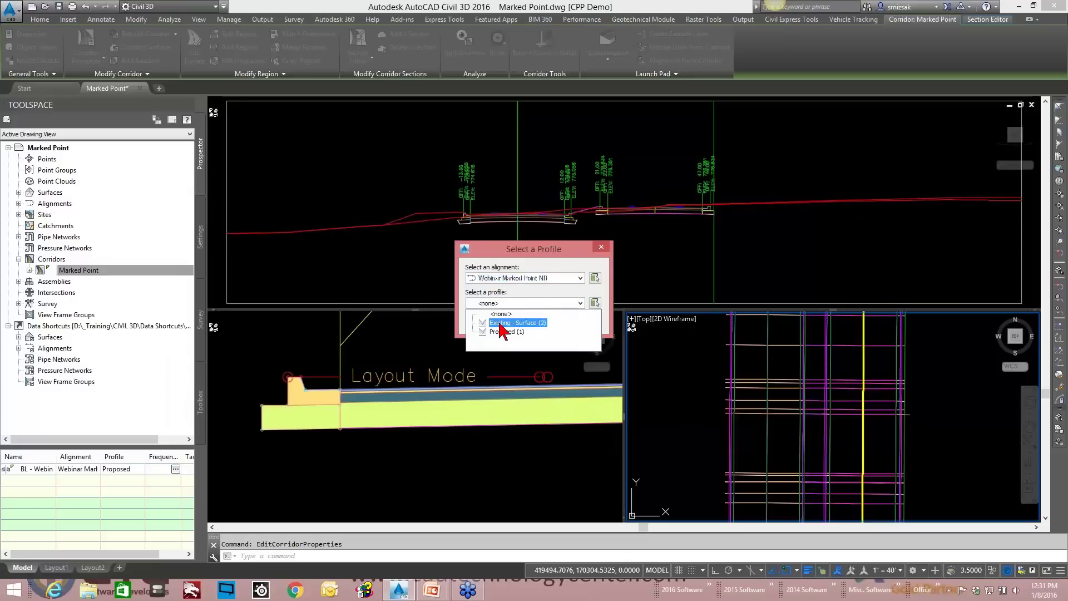
left_click(504, 331)
left_click(487, 322)
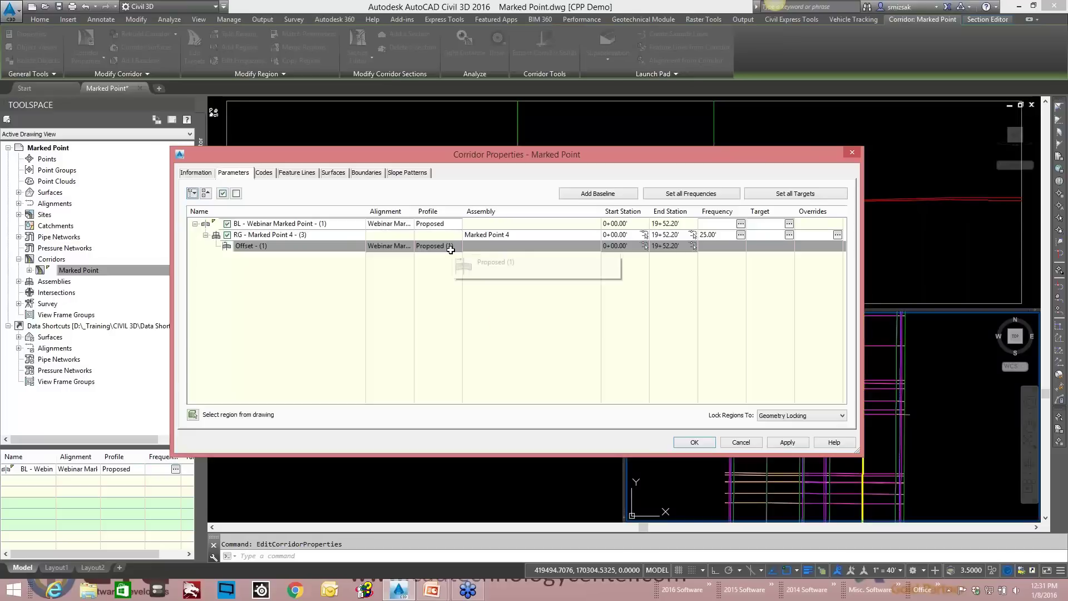
left_click(694, 444)
left_click(445, 312)
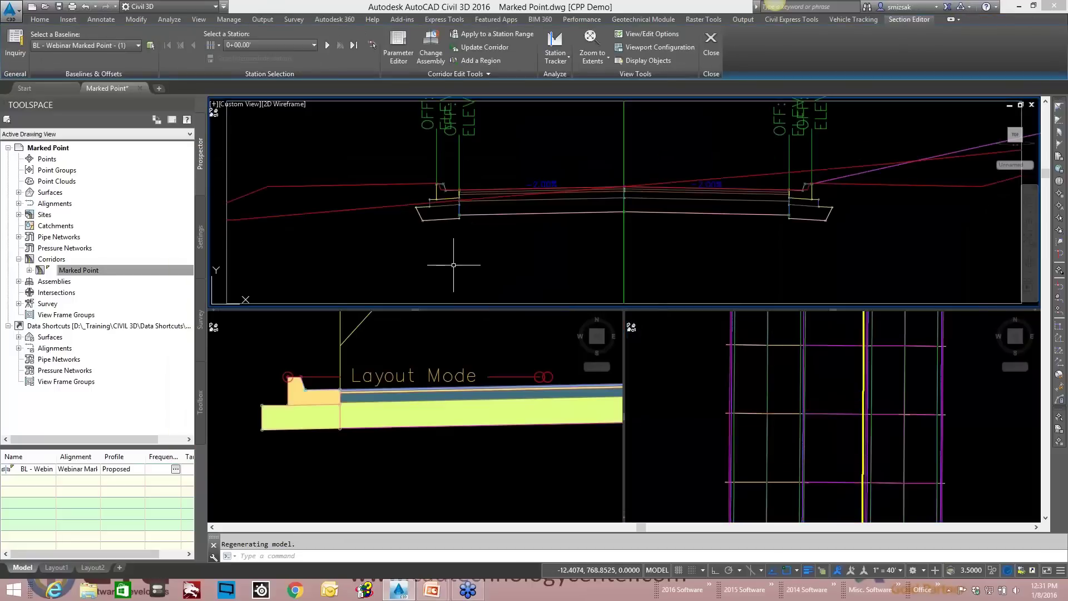
- View both roadways in the section at station 0+00.00, and inspect the plan's median links near stations 16+56.56 and 16+68.21
scroll(567, 236, "down", 4)
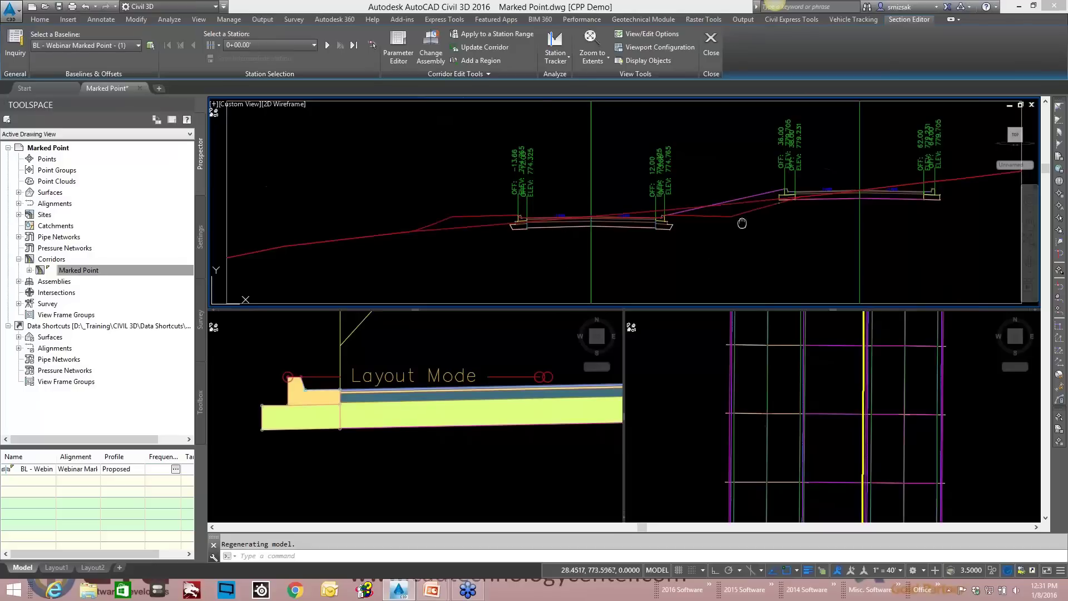
middle_click_drag(743, 223, 617, 238)
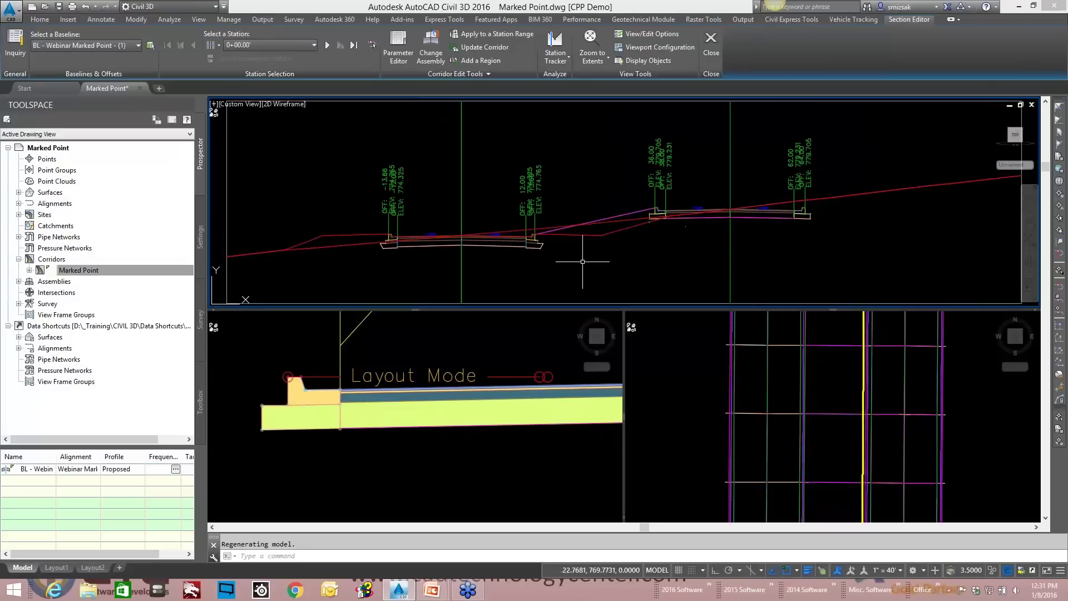
scroll(801, 301, "down", 3)
left_click(801, 390)
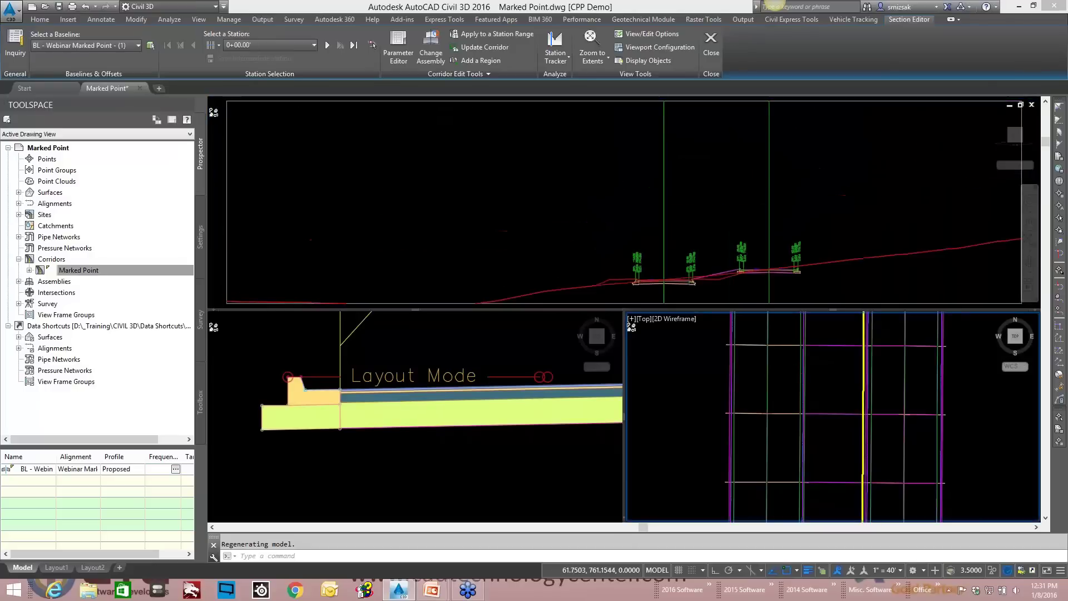
scroll(801, 389, "down", 5)
scroll(801, 496, "up", 10)
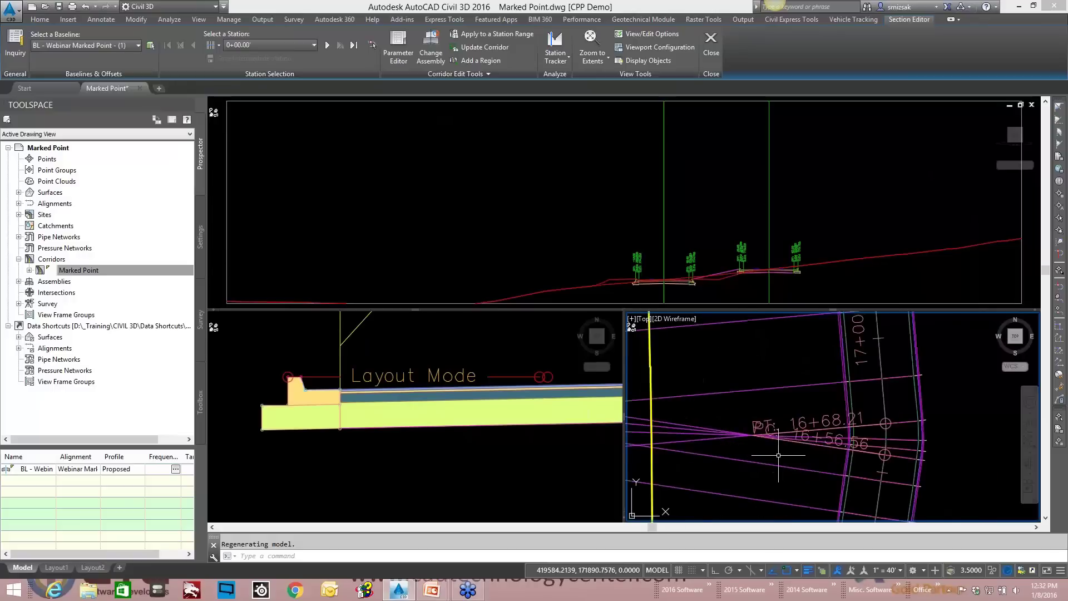
middle_click_drag(714, 442, 784, 417)
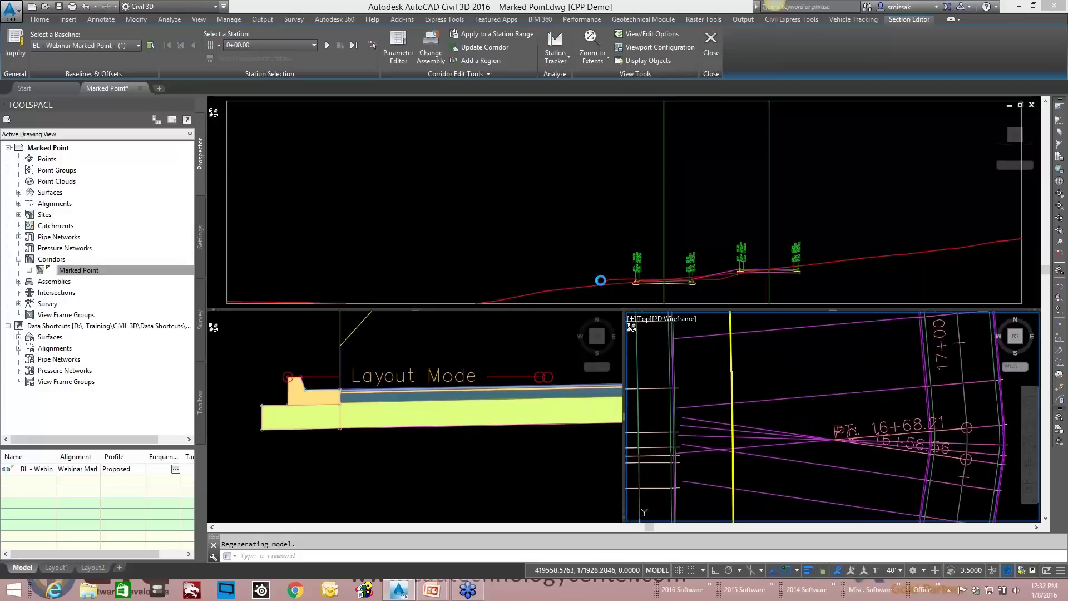
- Examine how the median link joins the two facing curbs in the section at station 0+00.00, and compare it with the plan
left_click(596, 232)
scroll(595, 232, "up", 5)
scroll(555, 213, "down", 6)
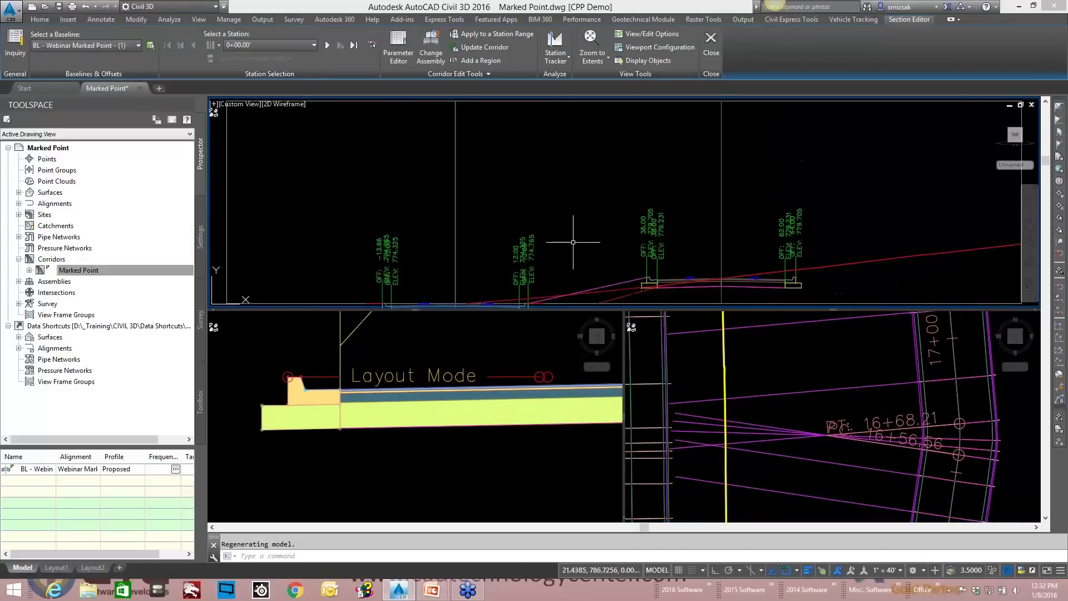
scroll(535, 212, "up", 5)
scroll(535, 212, "down", 2)
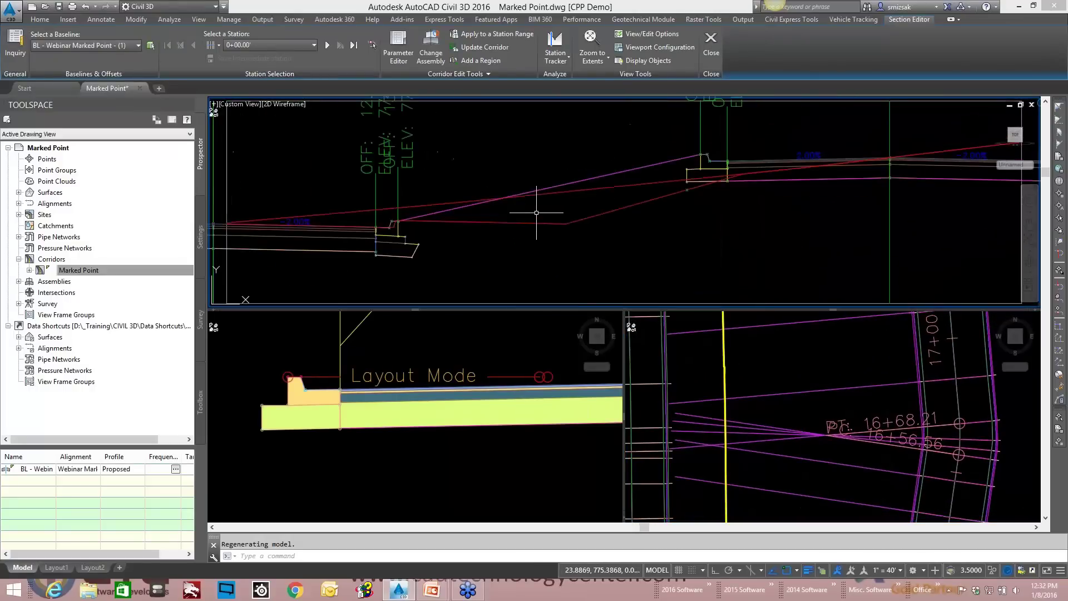
left_click(409, 222)
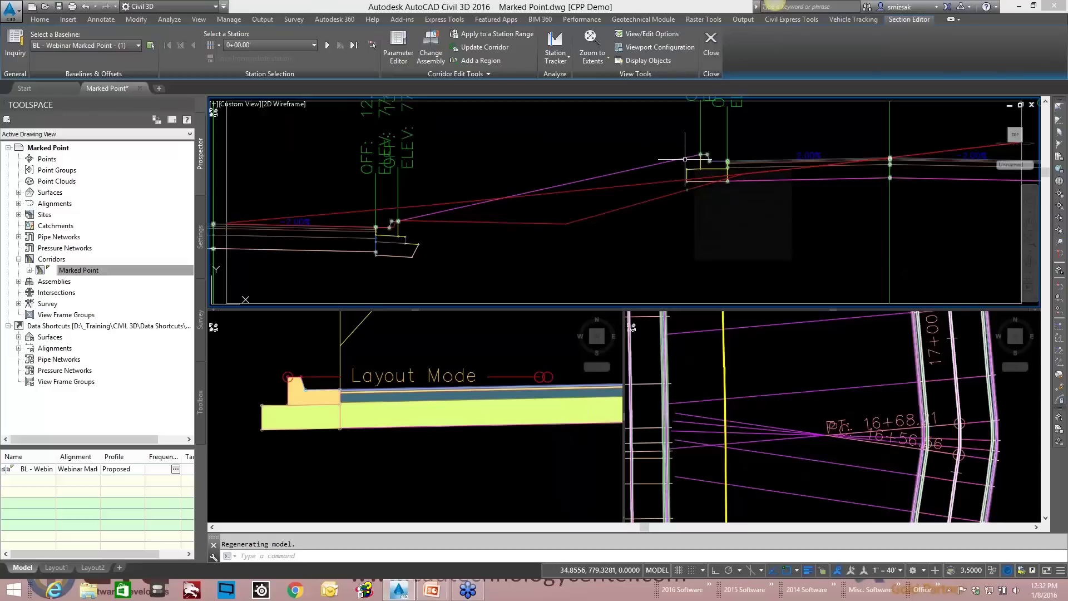
key("Escape")
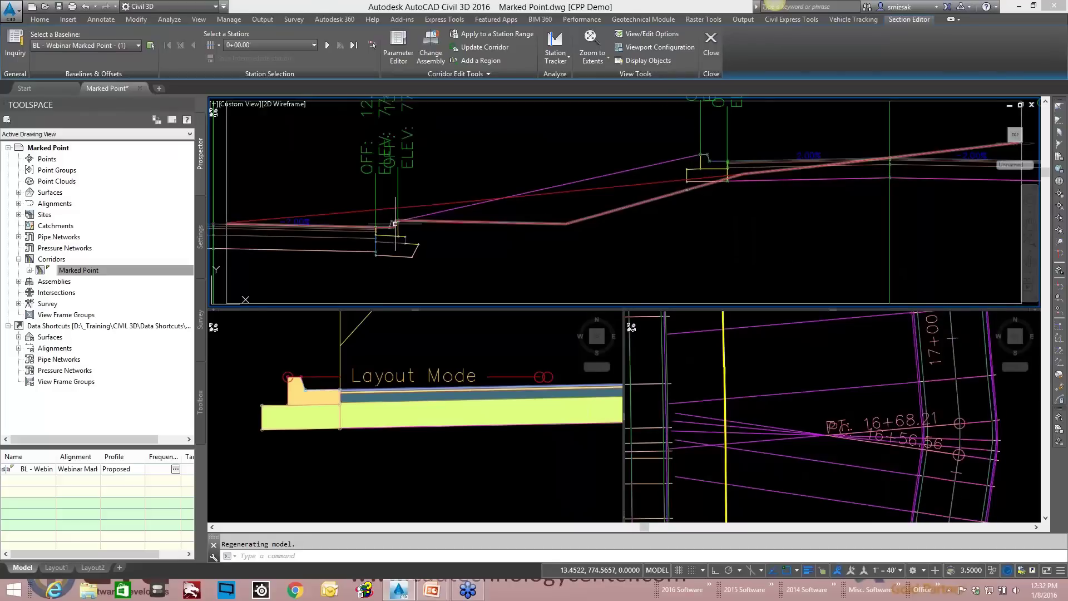
left_click(399, 222)
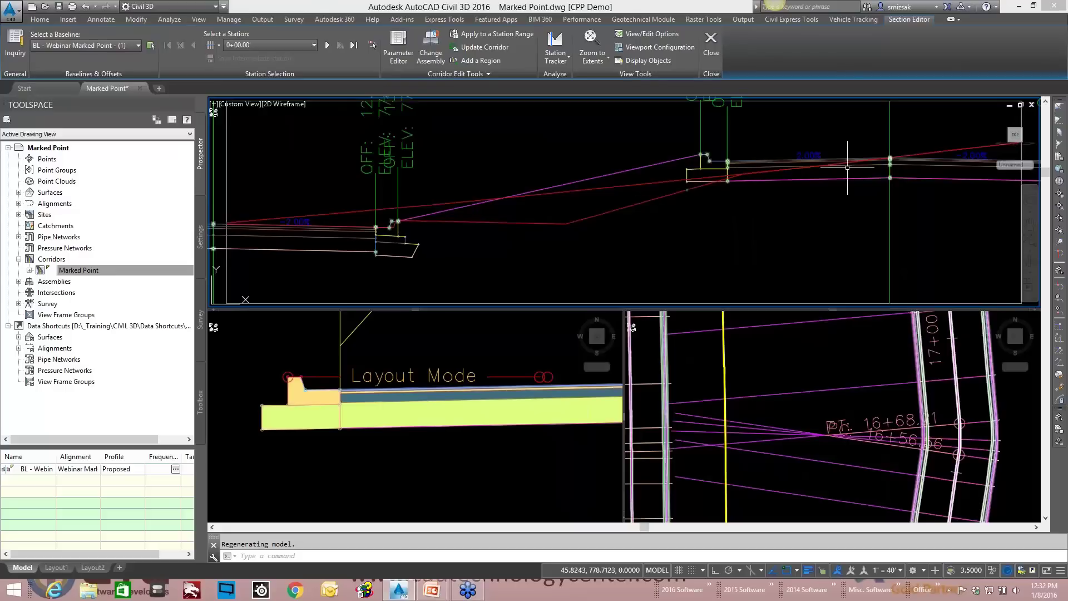
key("Escape")
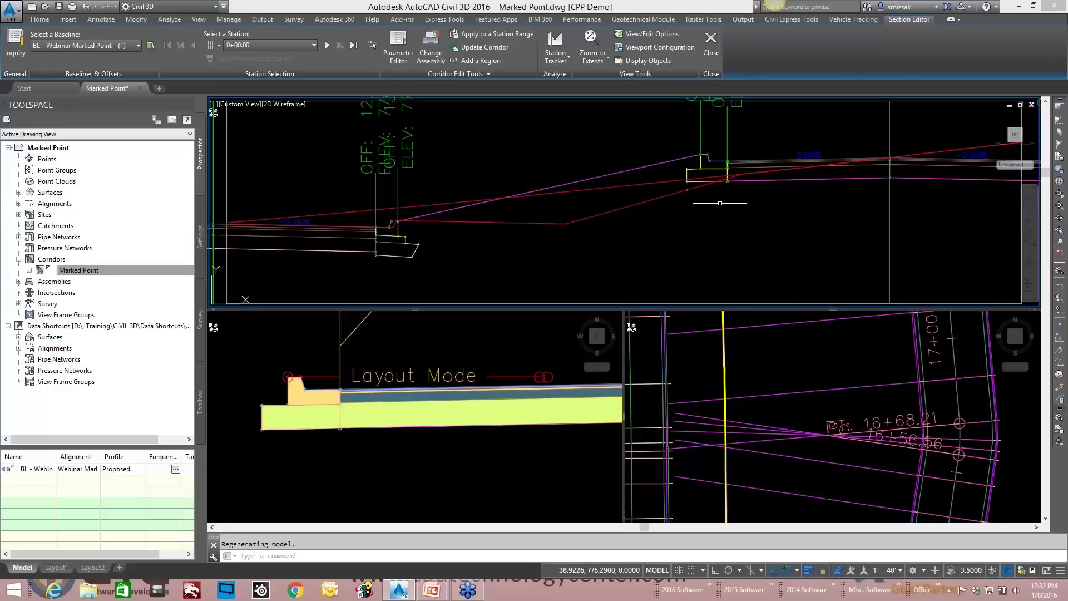
mouse_move(626, 215)
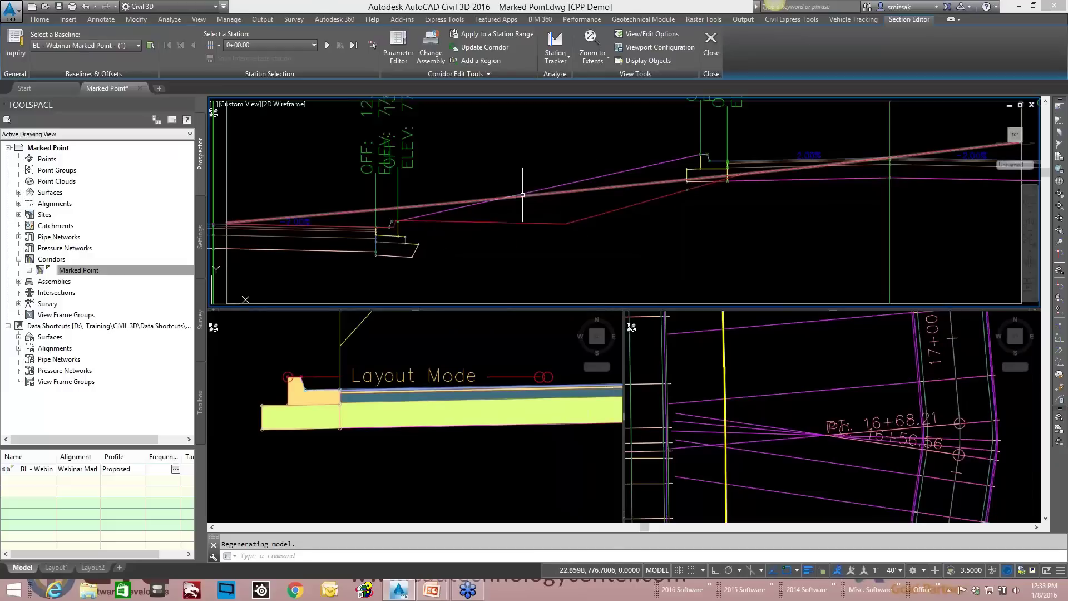
mouse_move(523, 196)
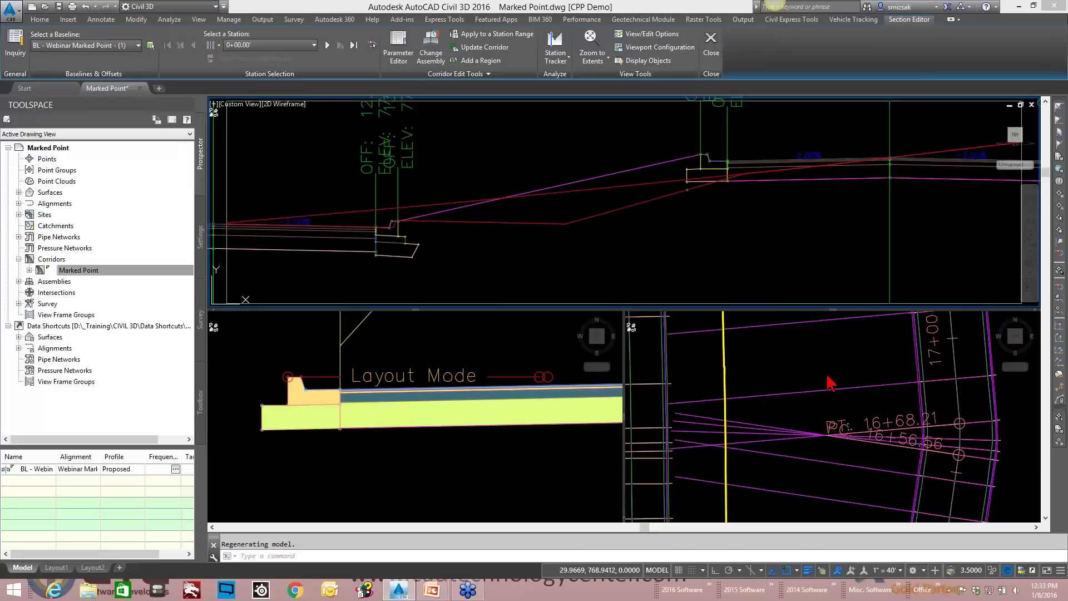
left_click(848, 433)
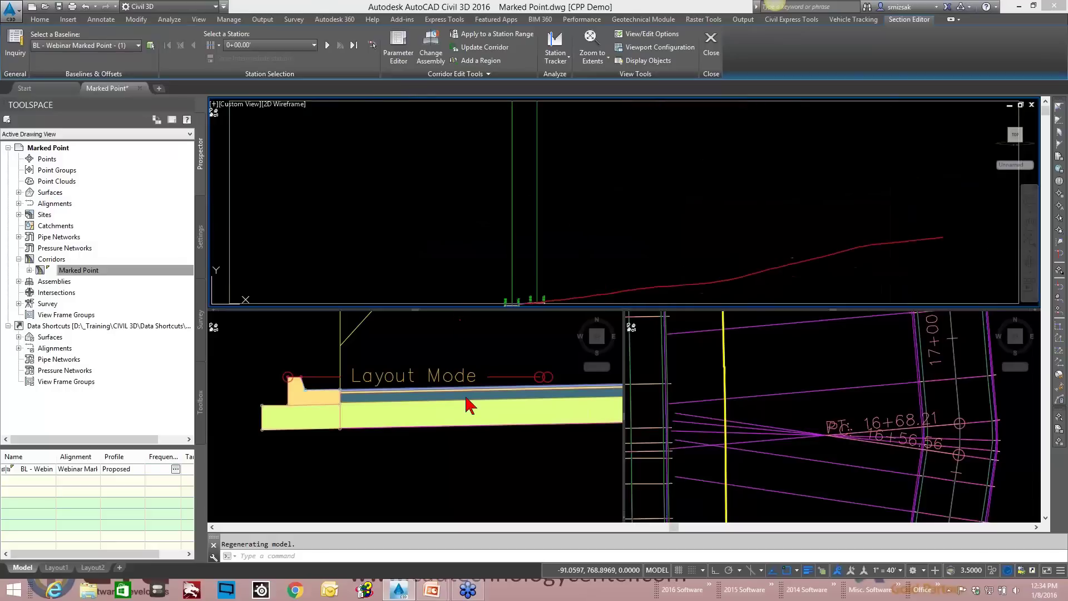
- Review the ROW, MEDIAN and DITCH assemblies together, identifying the lane subassemblies in the MEDIAN and ROW assemblies
left_click(430, 439)
scroll(430, 438, "down", 5)
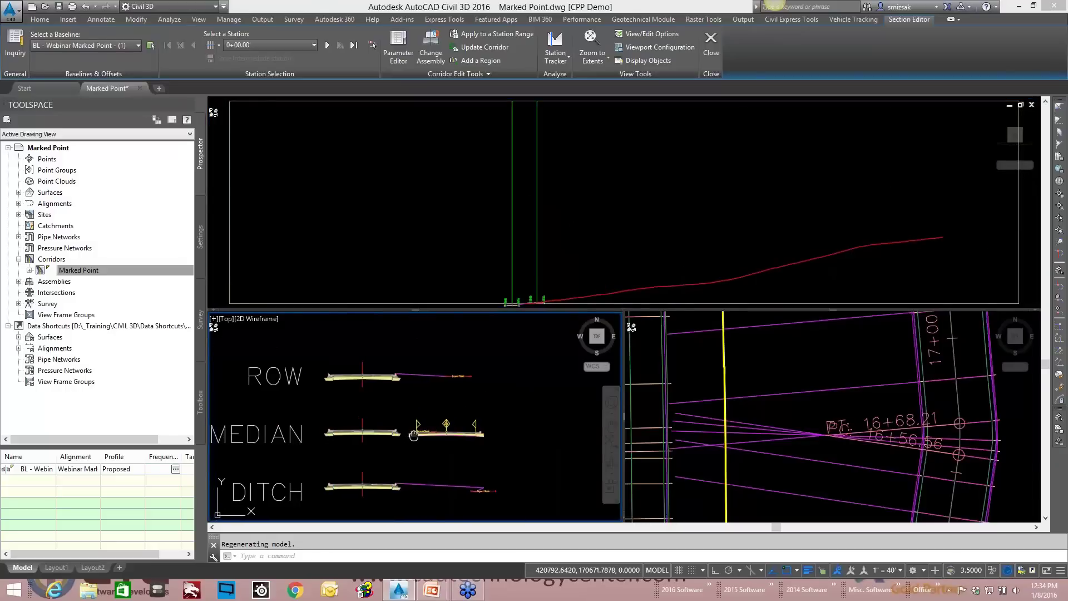
scroll(422, 411, "up", 2)
scroll(427, 396, "down", 2)
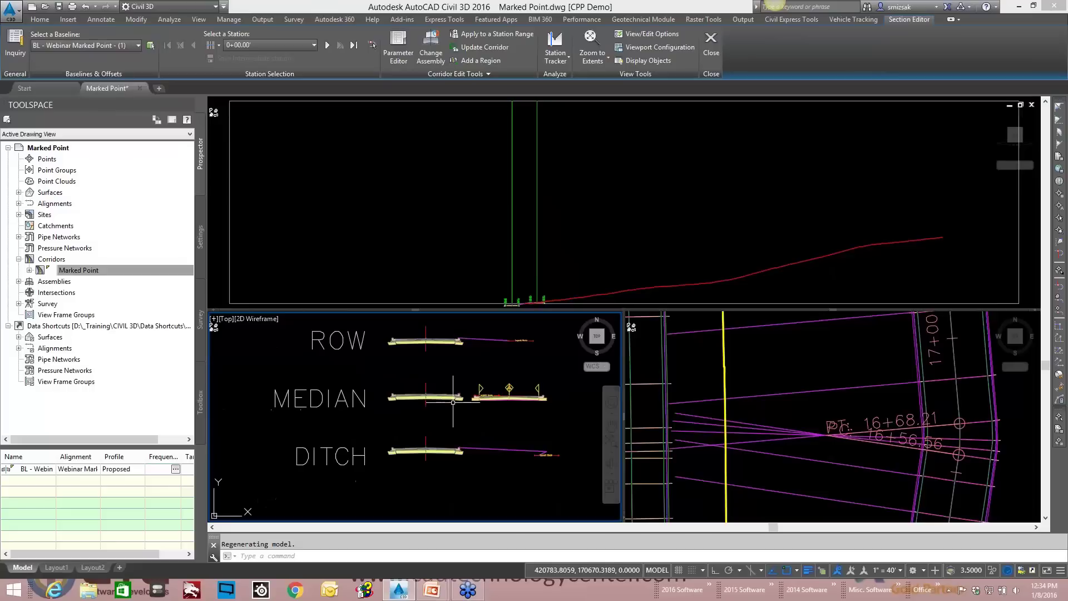
mouse_move(433, 397)
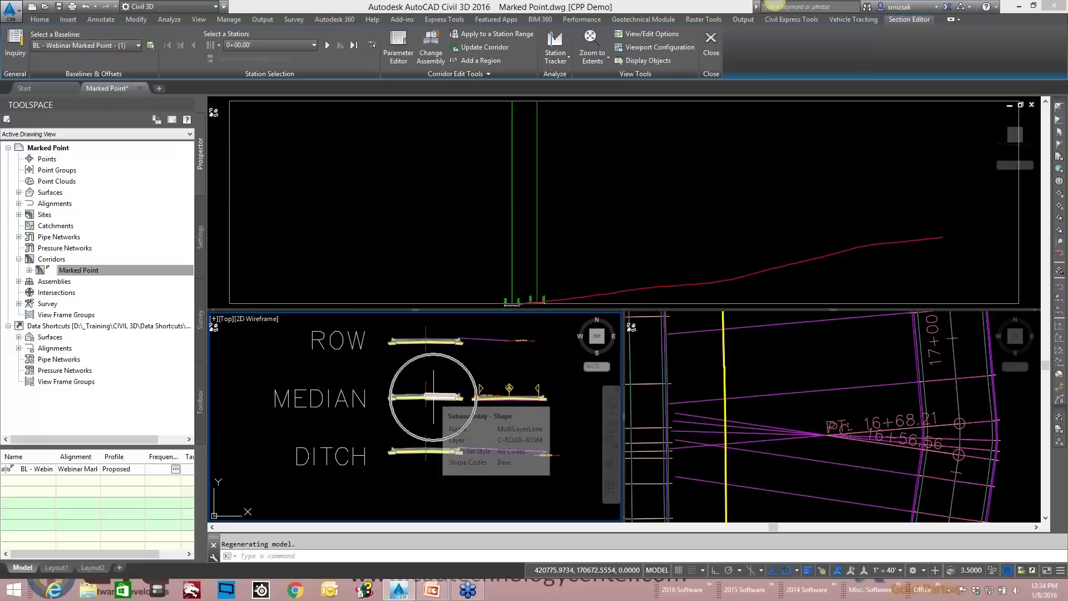
left_click(438, 338)
mouse_move(438, 338)
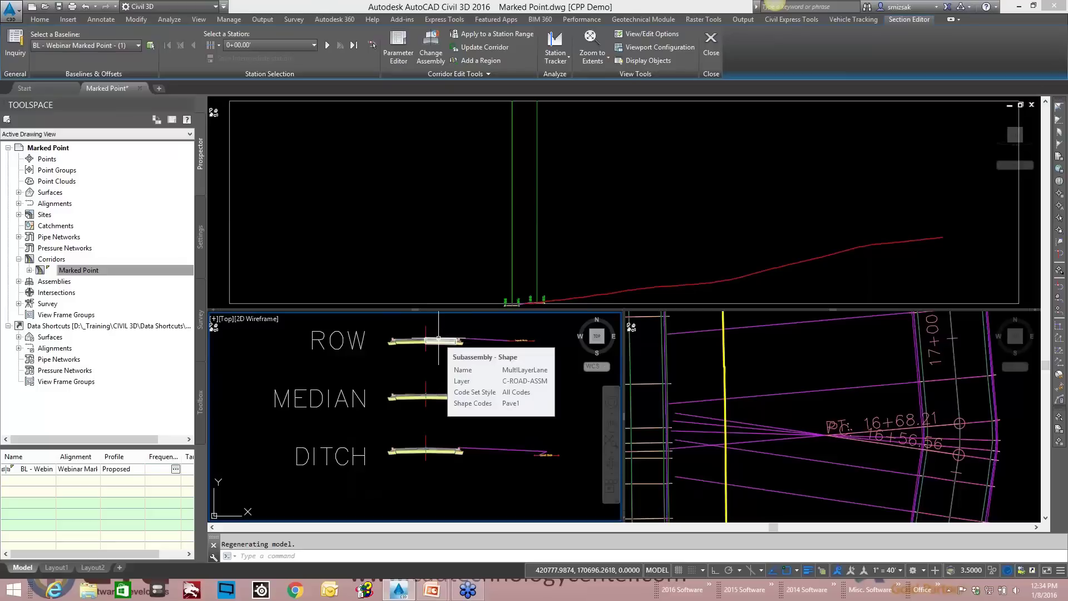